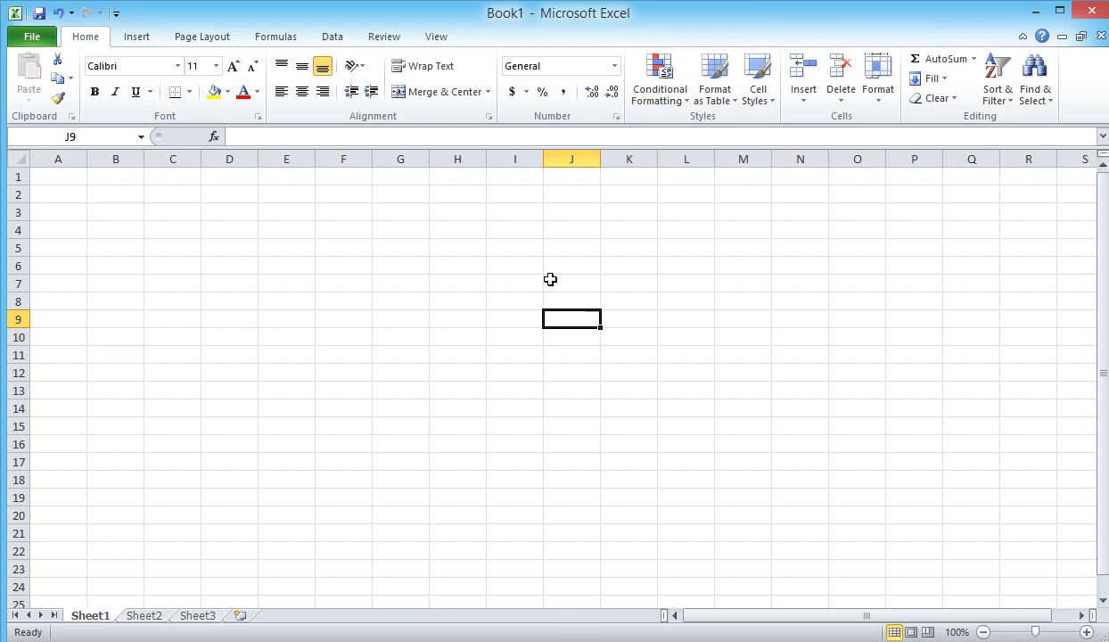
# Select cells H7, E6 and B4, then browse the Insert, Page Layout, View, Review, Formulas and Data tabs.
pyautogui.click(464, 277)
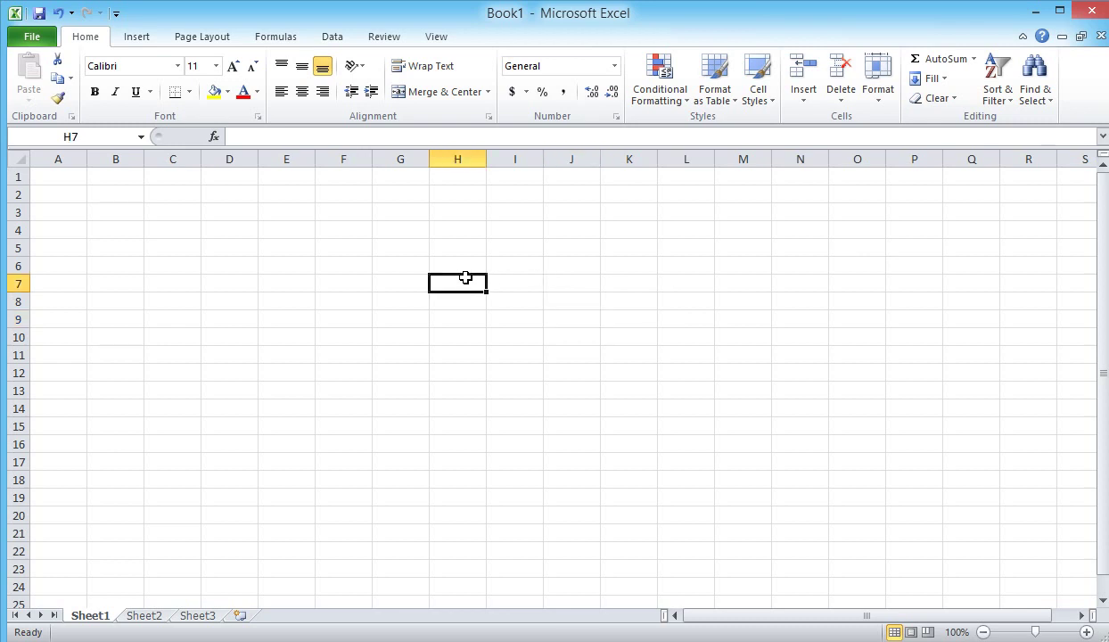
pyautogui.click(295, 263)
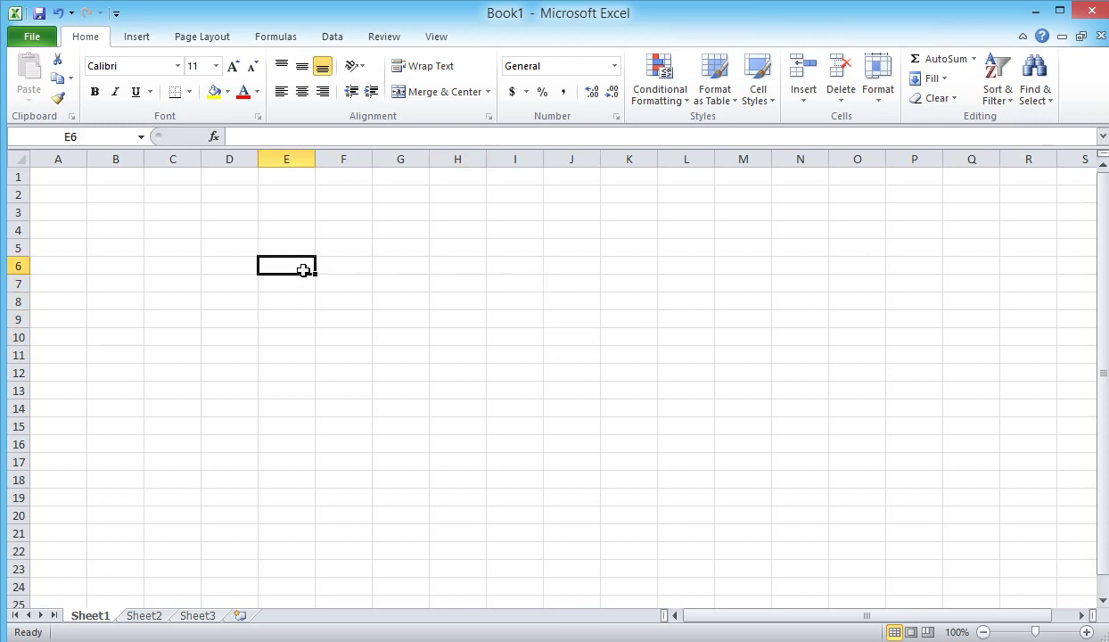
pyautogui.click(138, 237)
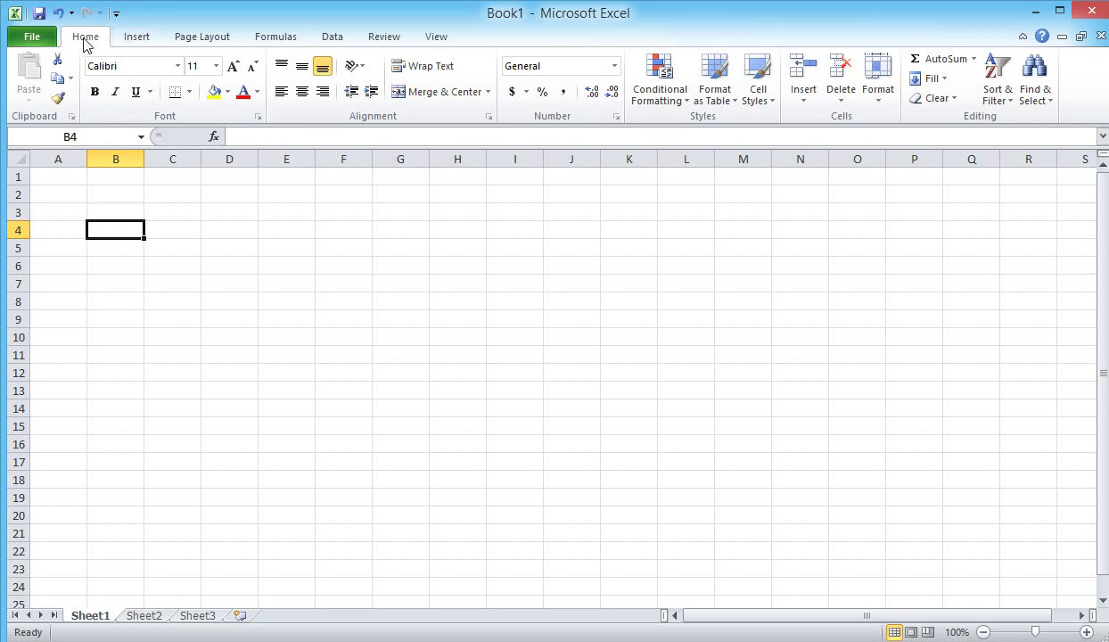
pyautogui.click(143, 37)
pyautogui.click(202, 38)
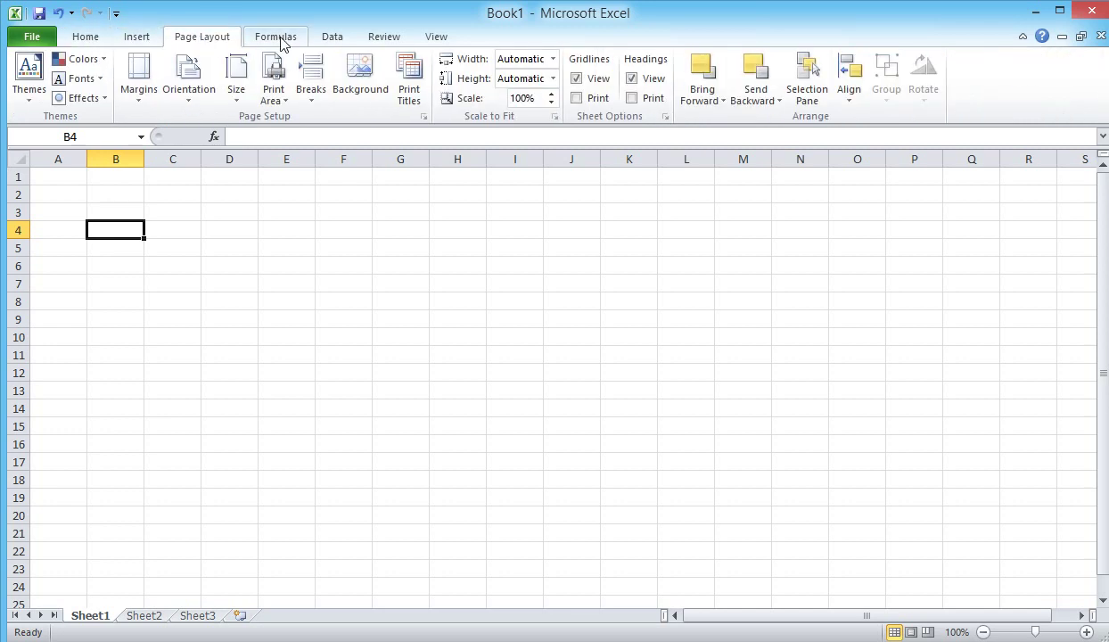
pyautogui.click(434, 37)
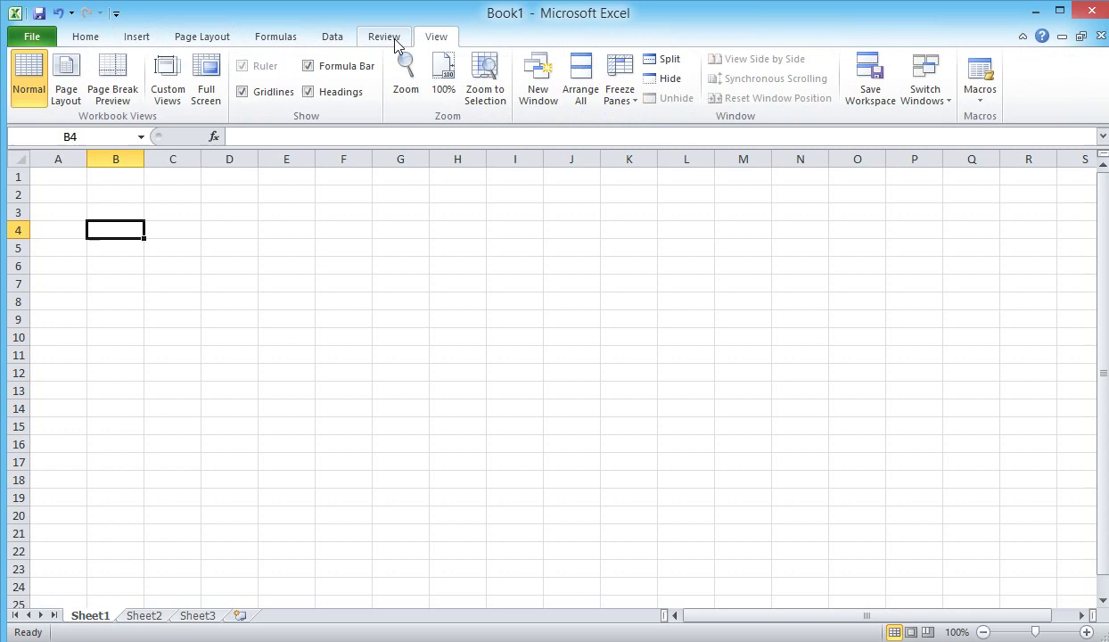
pyautogui.click(392, 39)
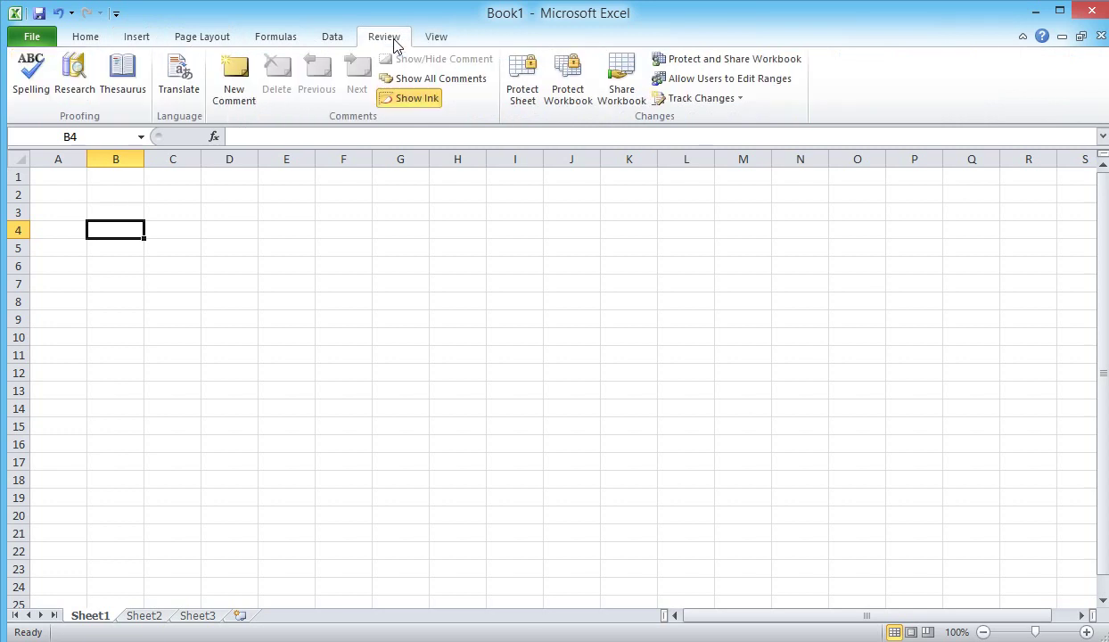
pyautogui.click(263, 48)
pyautogui.click(333, 39)
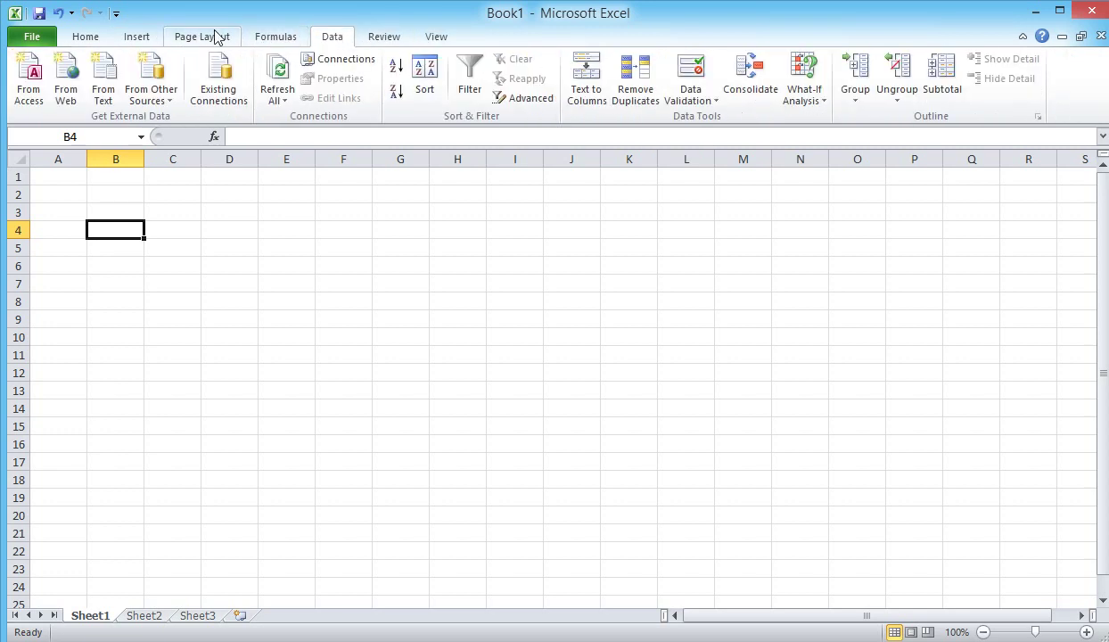
pyautogui.click(104, 40)
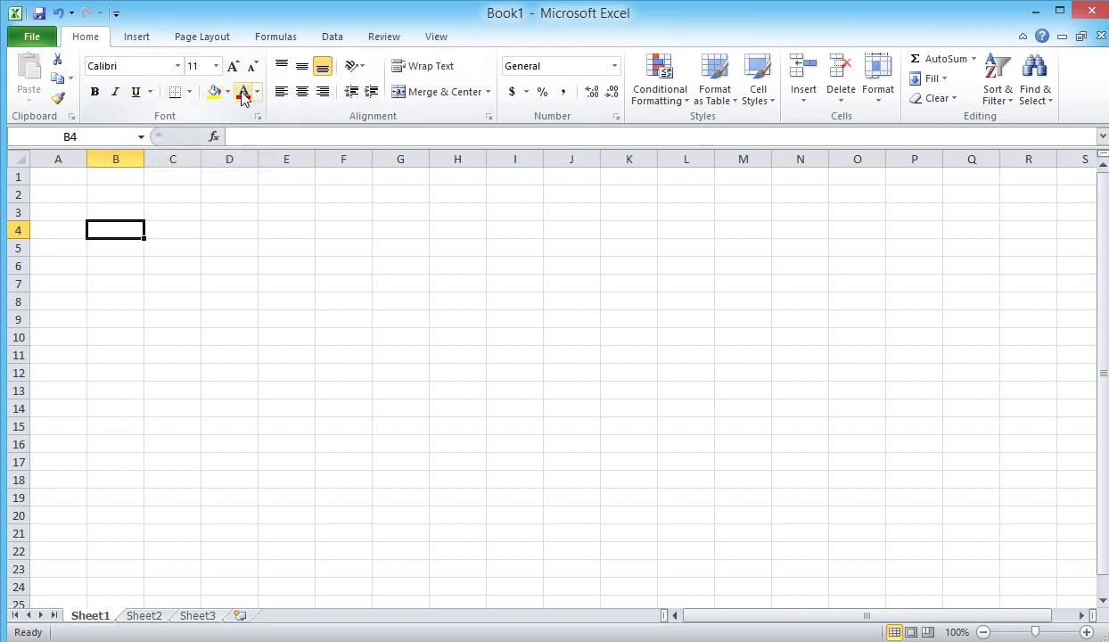
# Select cells G6, E5, F8, F6, E7, D5, C4 and B4 in turn.
pyautogui.click(402, 269)
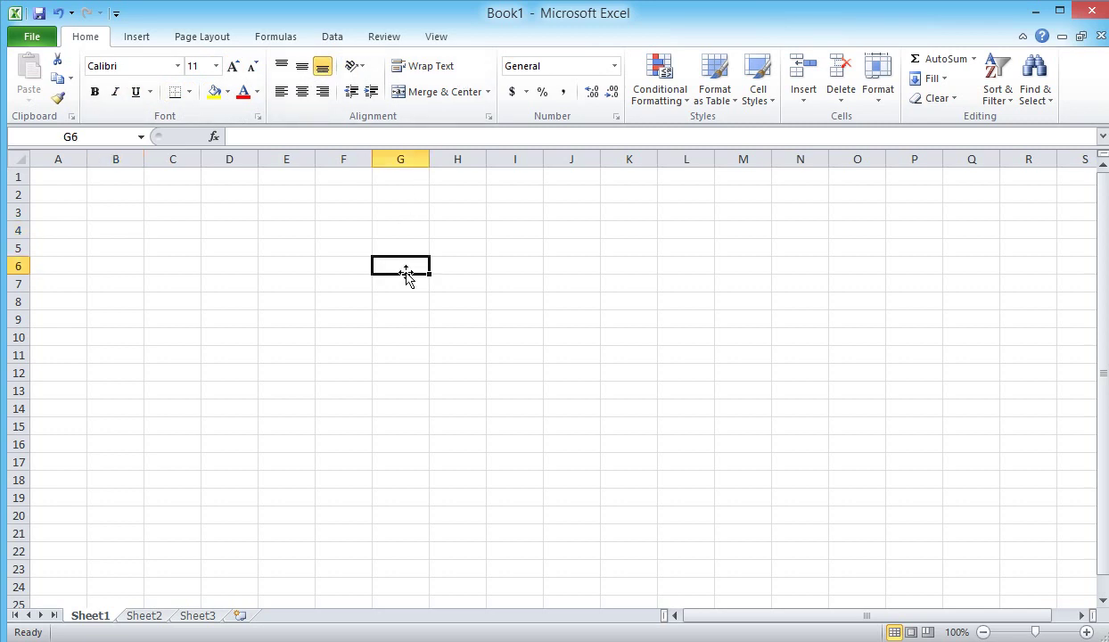
pyautogui.click(288, 249)
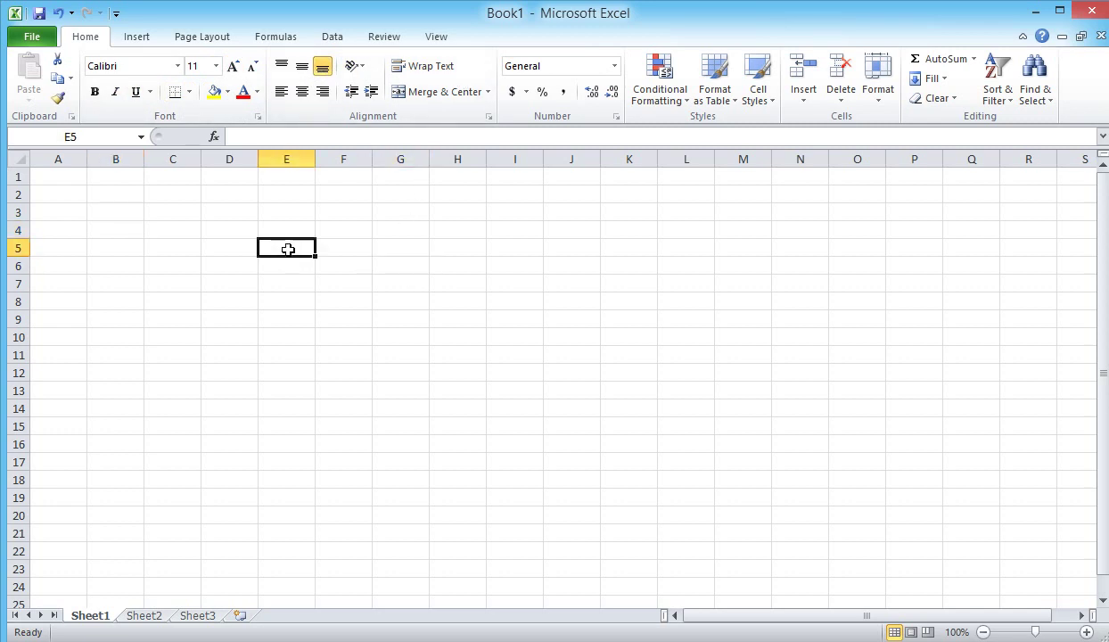
pyautogui.click(353, 294)
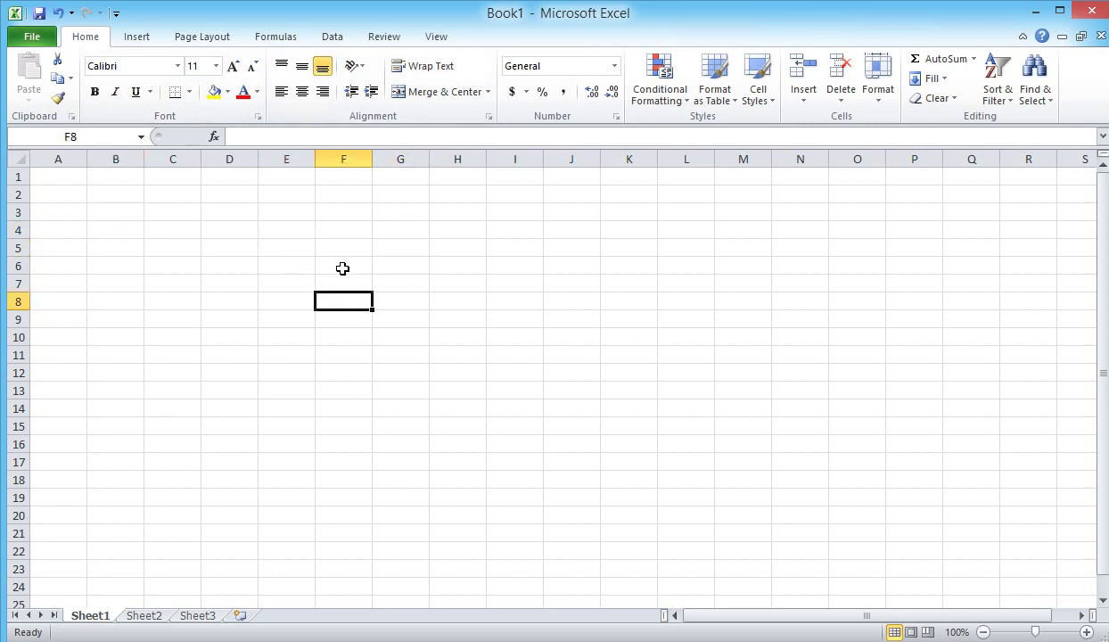
pyautogui.click(342, 268)
pyautogui.click(293, 290)
pyautogui.click(255, 256)
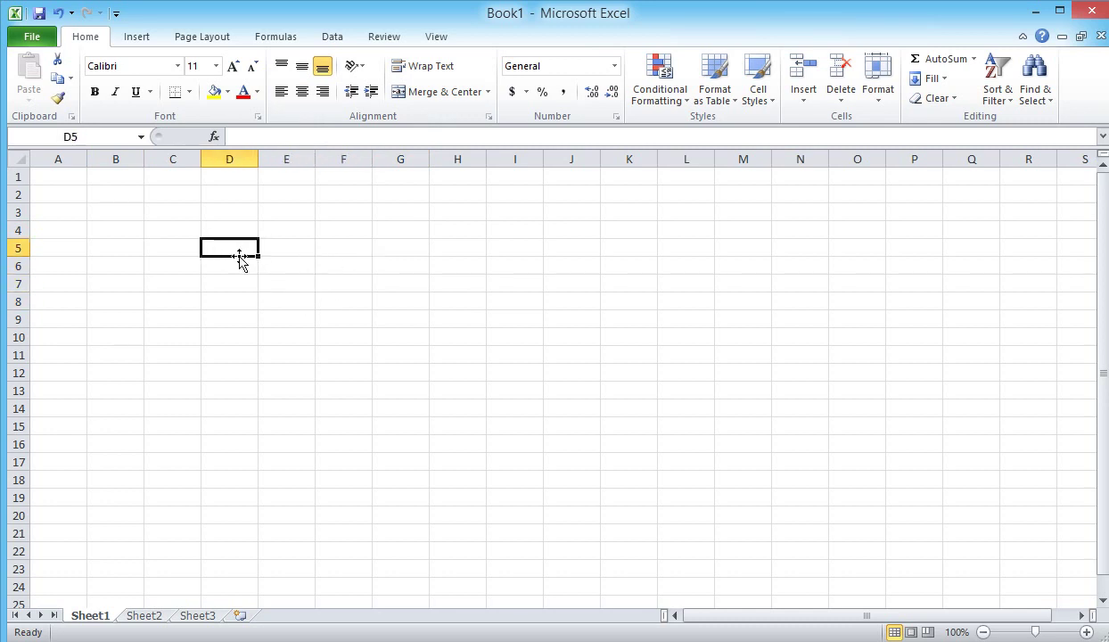
pyautogui.click(163, 230)
pyautogui.click(118, 229)
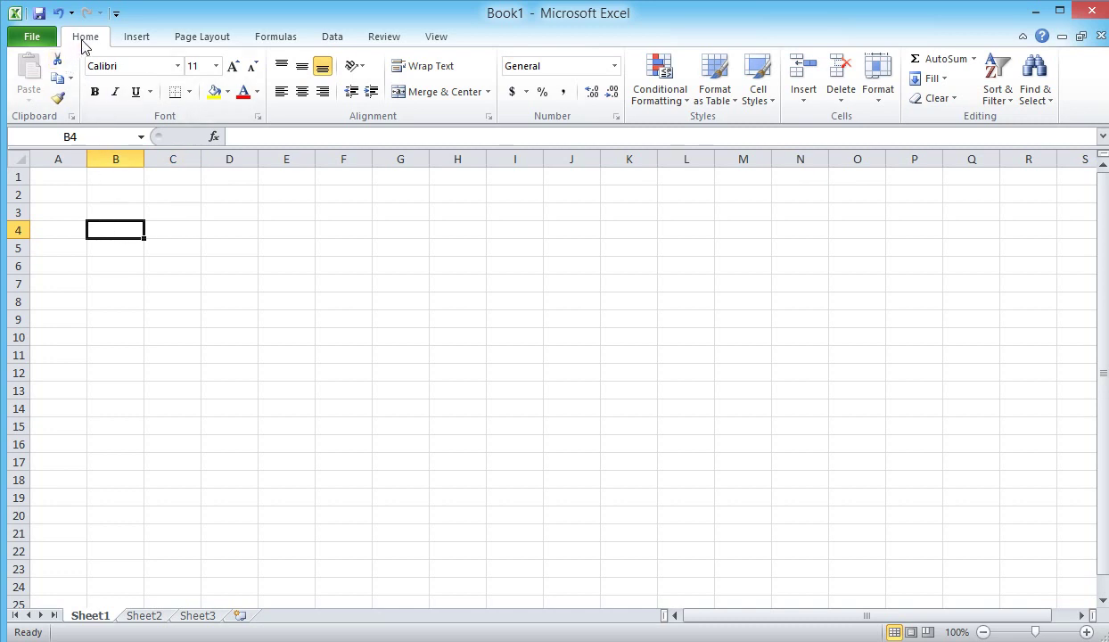
# Look at Book1's file information, then glance at Insert and return to Home.
pyautogui.click(39, 43)
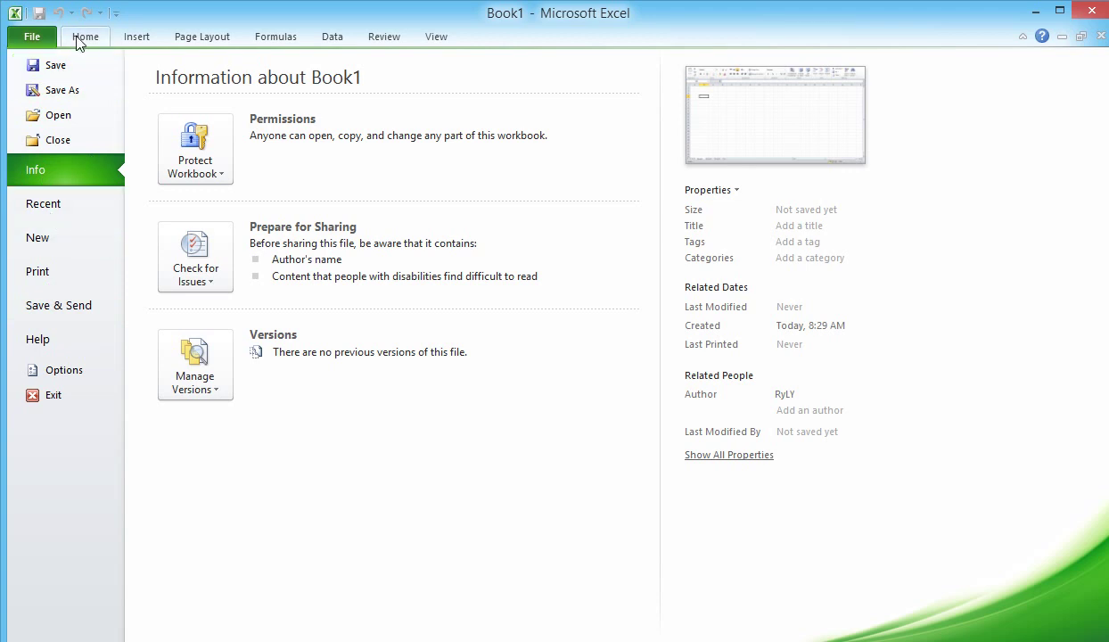
pyautogui.click(78, 42)
pyautogui.click(136, 40)
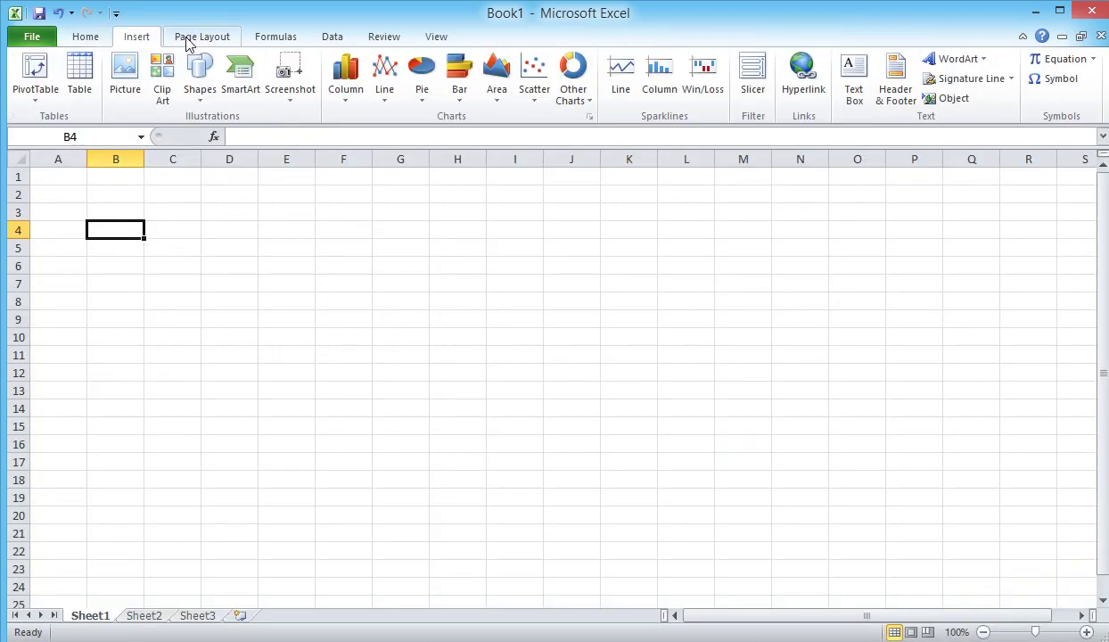
pyautogui.click(88, 37)
# Select cells B6, C7, D6, C5, B6 and C8, ending on C4.
pyautogui.click(116, 268)
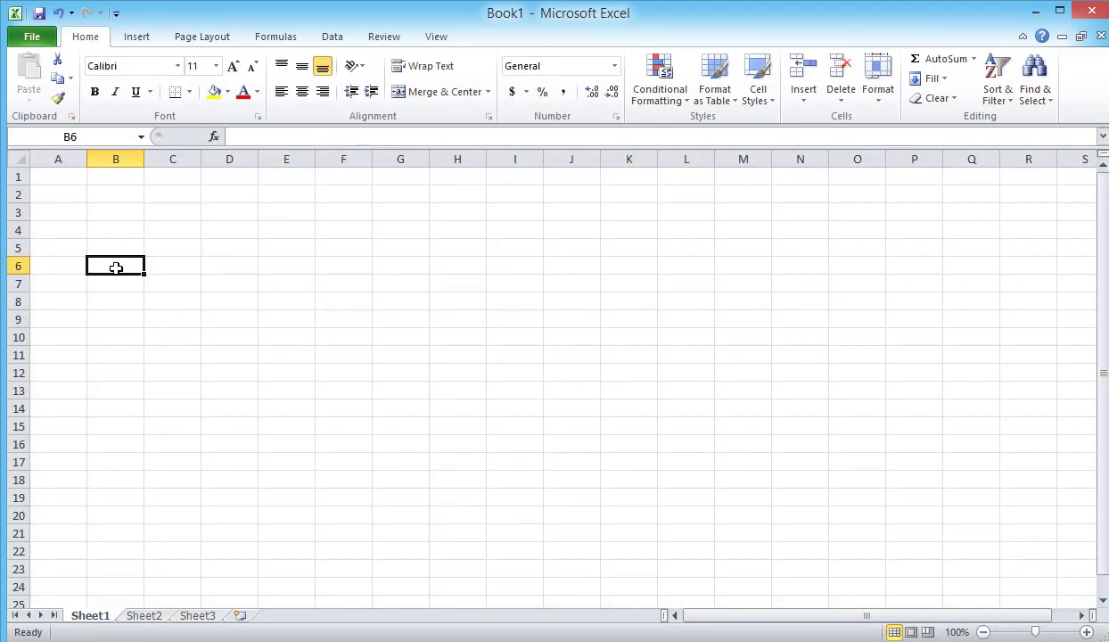
pyautogui.click(181, 286)
pyautogui.click(226, 270)
pyautogui.click(180, 246)
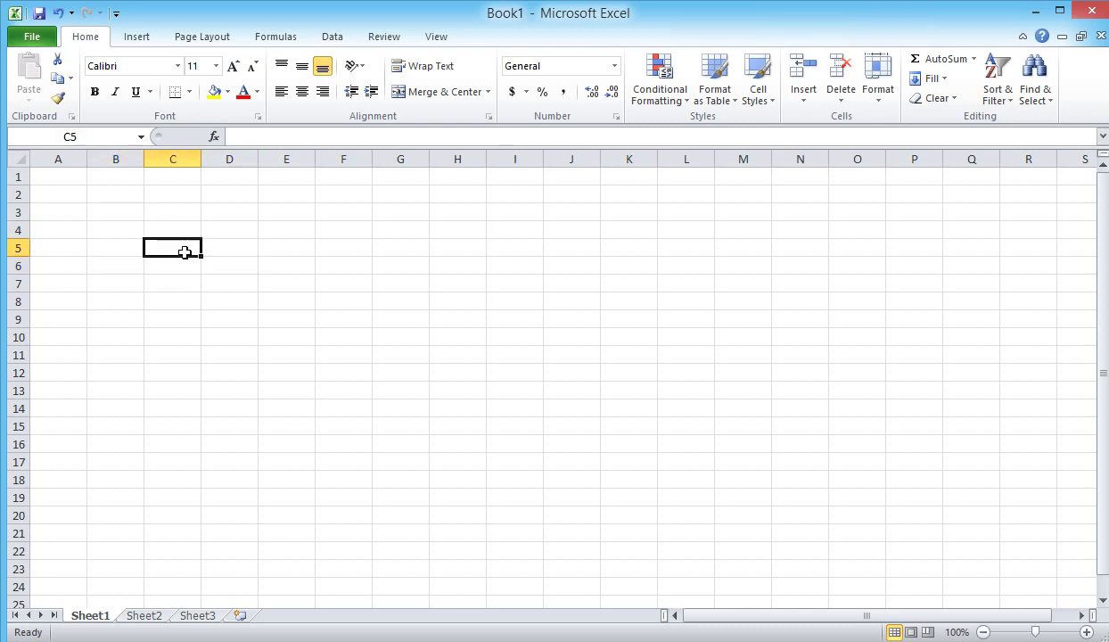
pyautogui.click(119, 273)
pyautogui.click(159, 296)
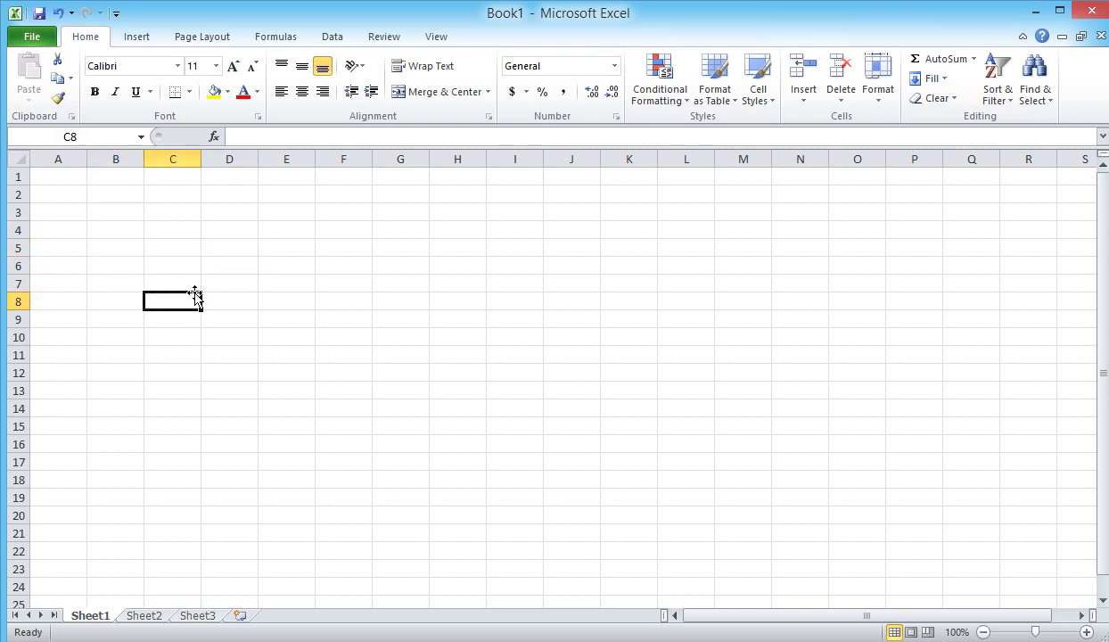
pyautogui.click(153, 224)
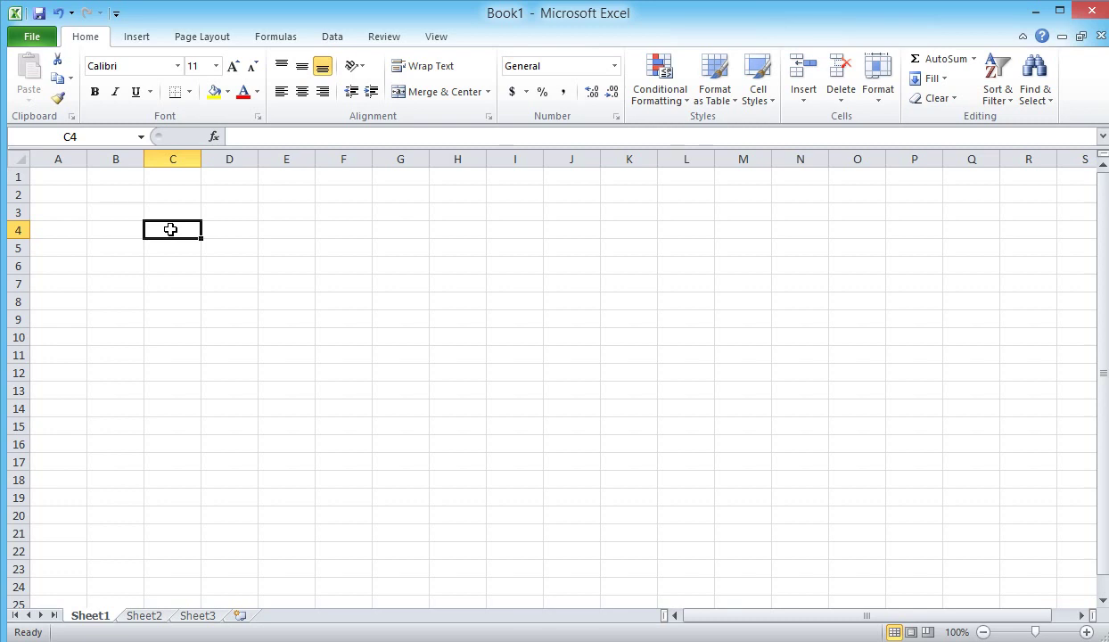
# Enter the value 22 in cell C4.
pyautogui.write('22')
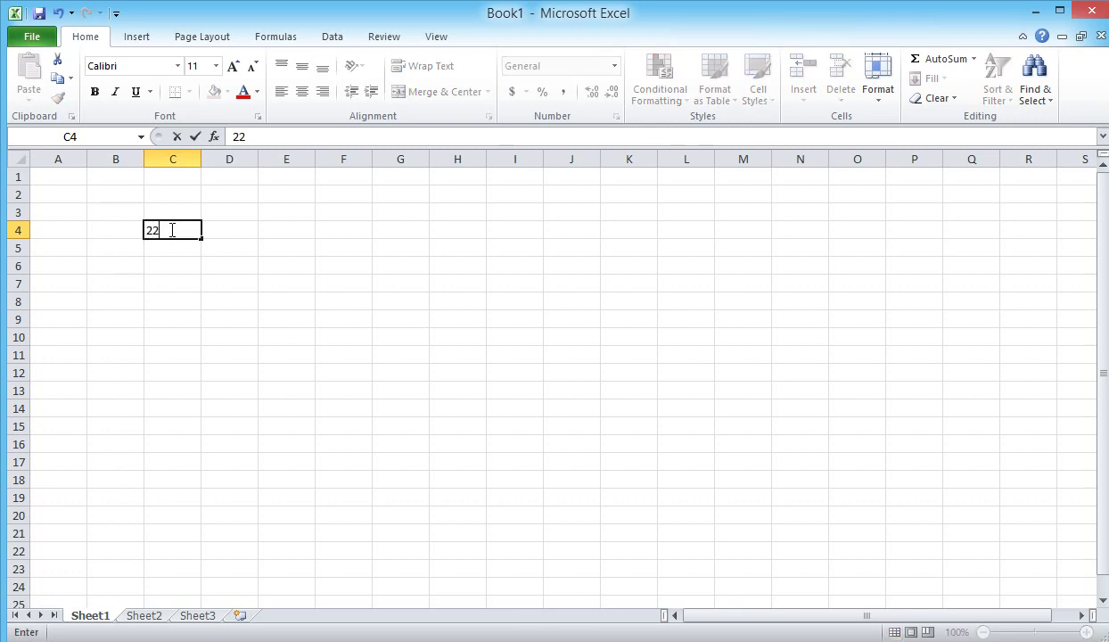
pyautogui.press('Return')
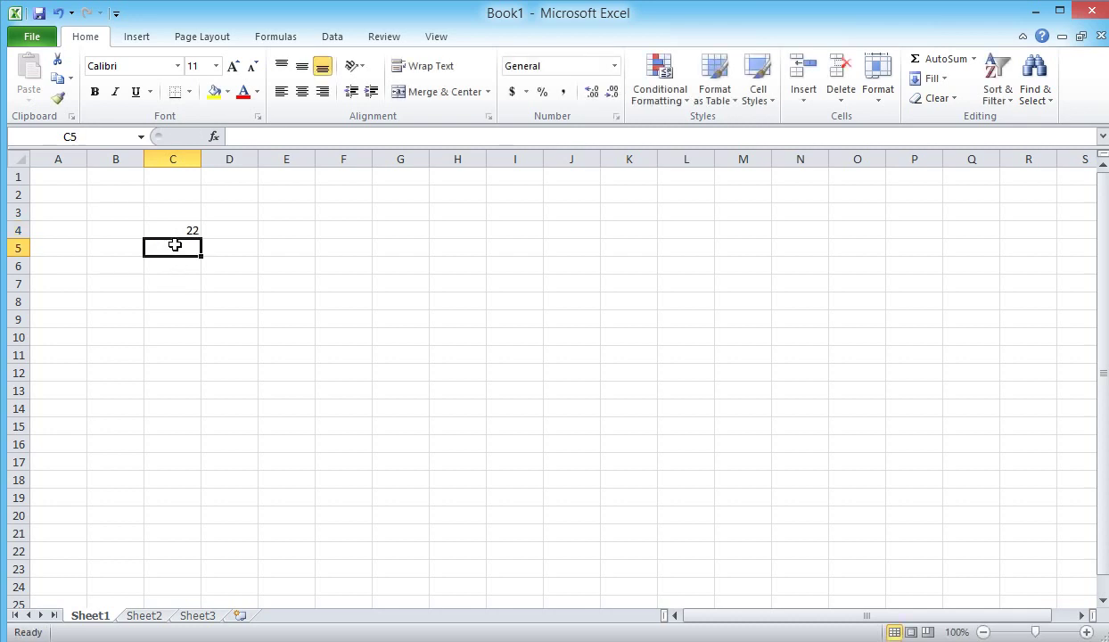
pyautogui.click(187, 231)
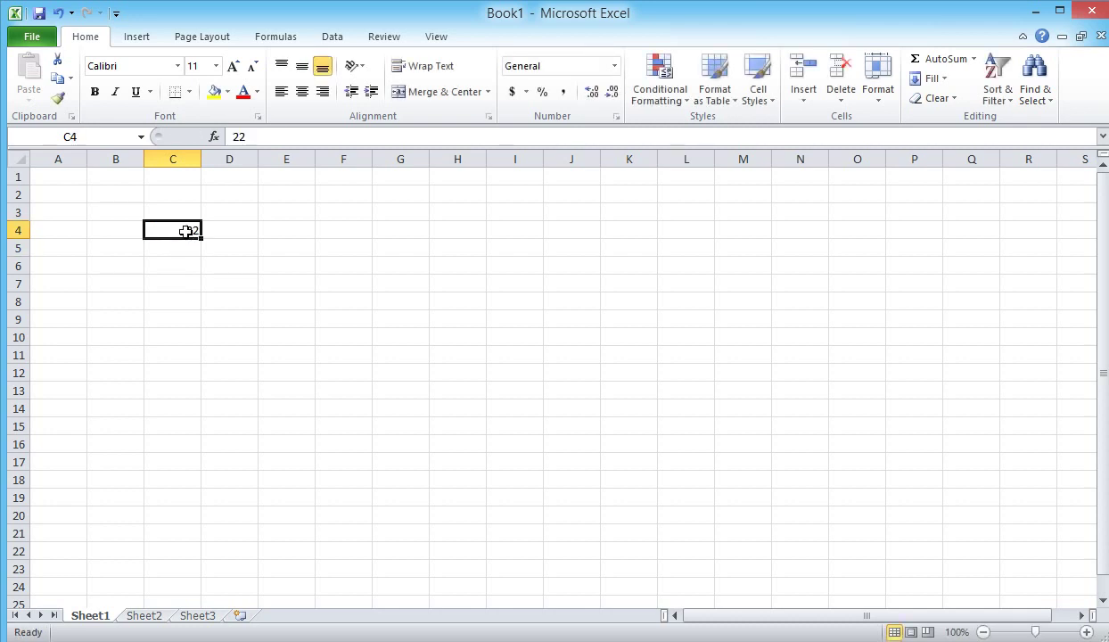
# Practise selecting the ranges C4:D9 and C4:H13, then return to C4.
pyautogui.moveTo(185, 230); pyautogui.dragTo(229, 316)
pyautogui.press('Return')
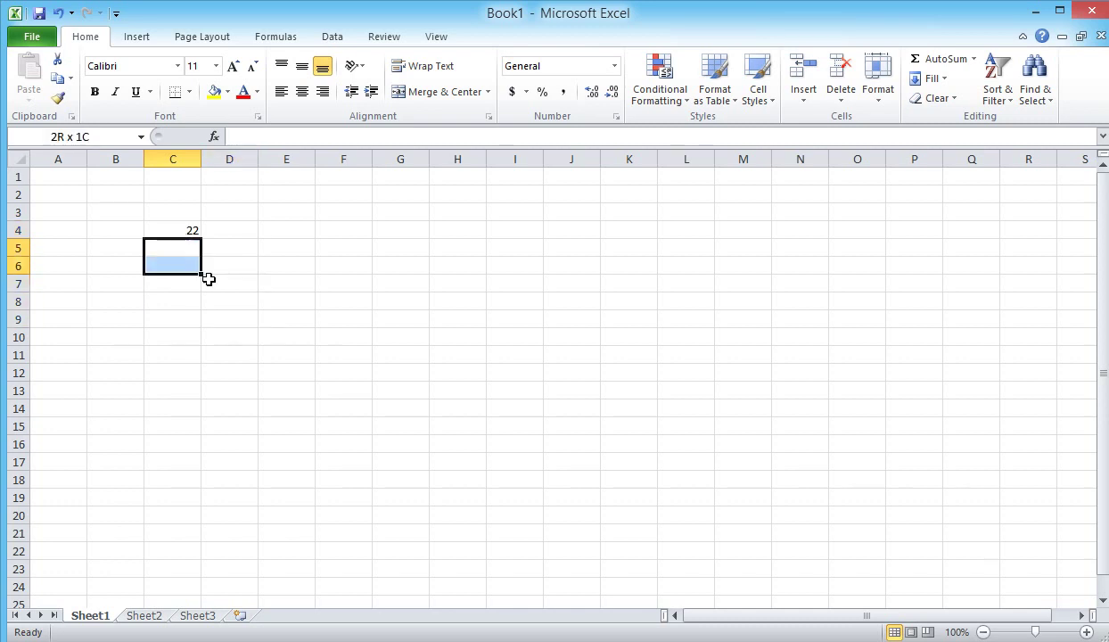
pyautogui.click(197, 250)
pyautogui.click(177, 230)
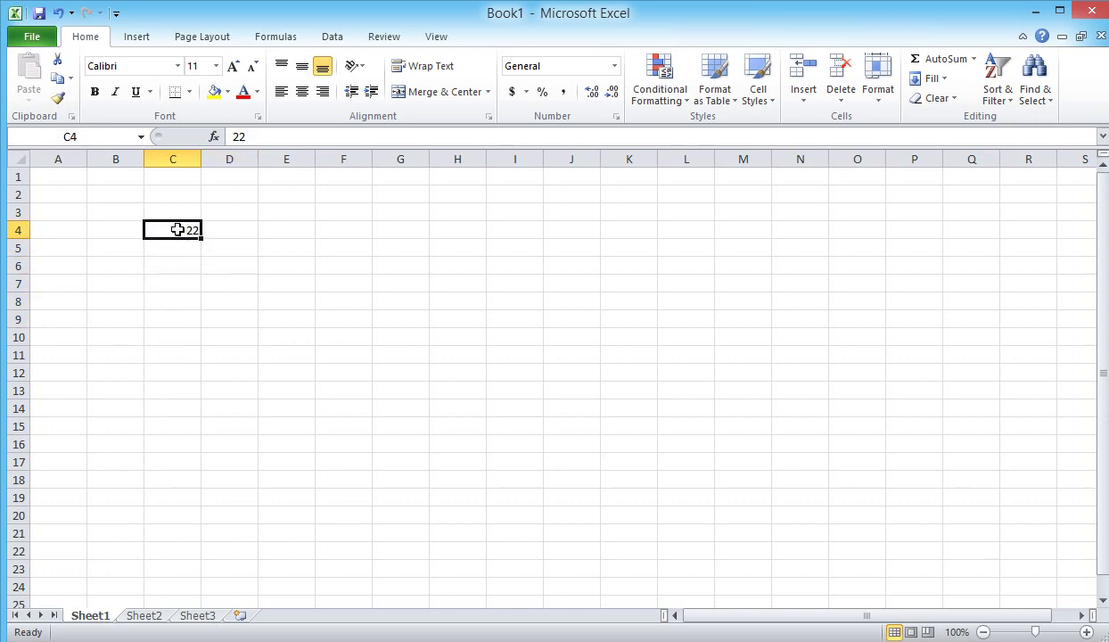
pyautogui.moveTo(177, 229); pyautogui.dragTo(455, 389)
pyautogui.click(330, 318)
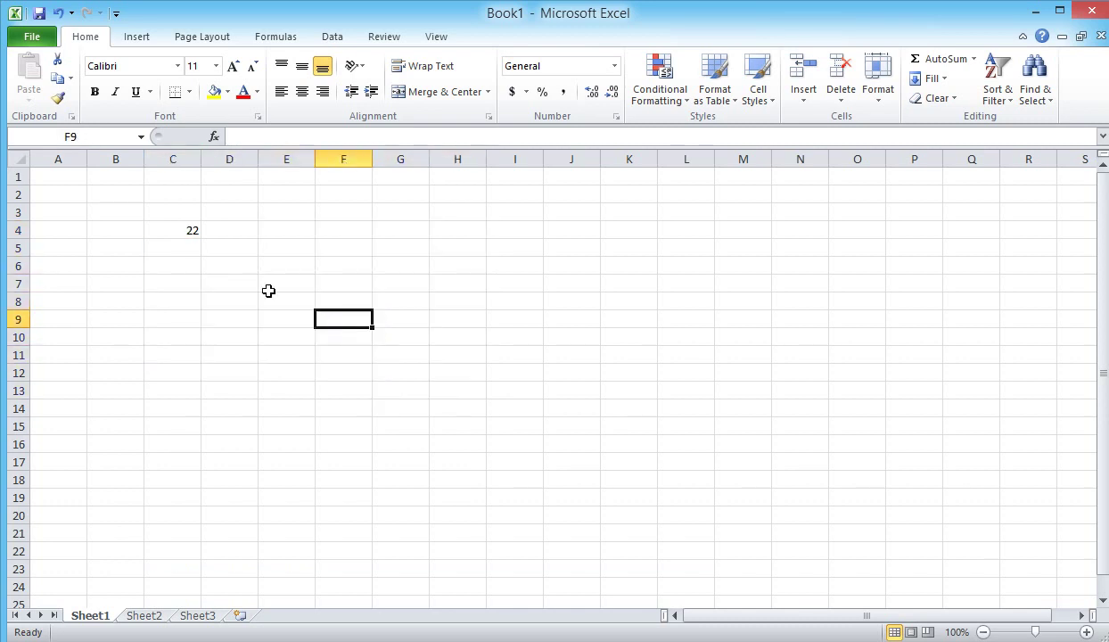
pyautogui.click(186, 230)
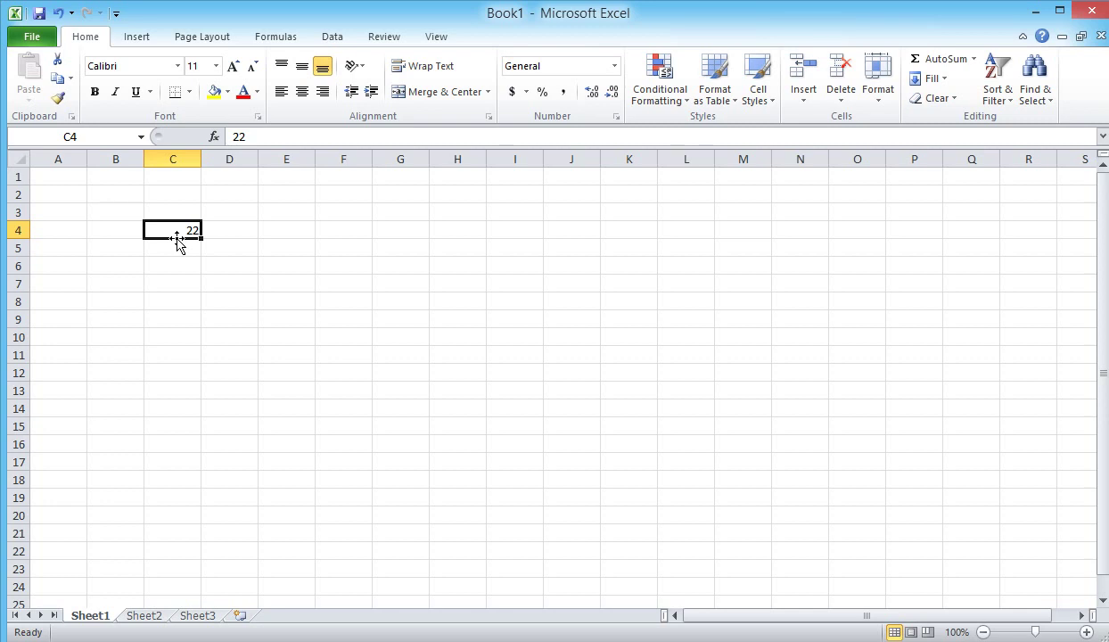
# Drag the 22 from C4 to cell I12.
pyautogui.moveTo(177, 238); pyautogui.dragTo(437, 335)
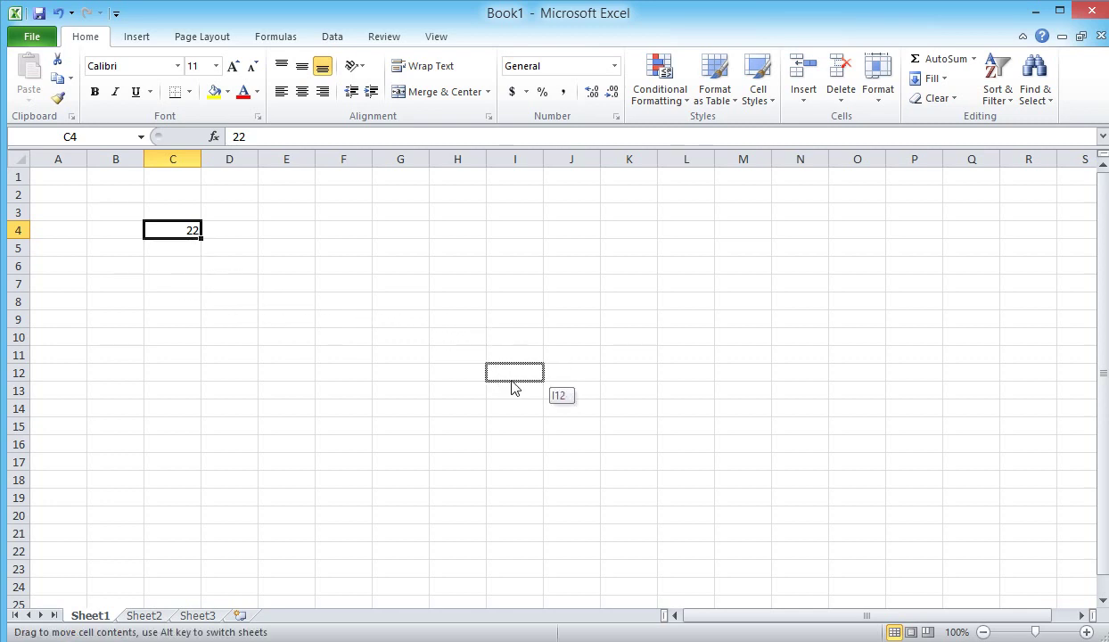
pyautogui.moveTo(437, 335); pyautogui.dragTo(513, 378)
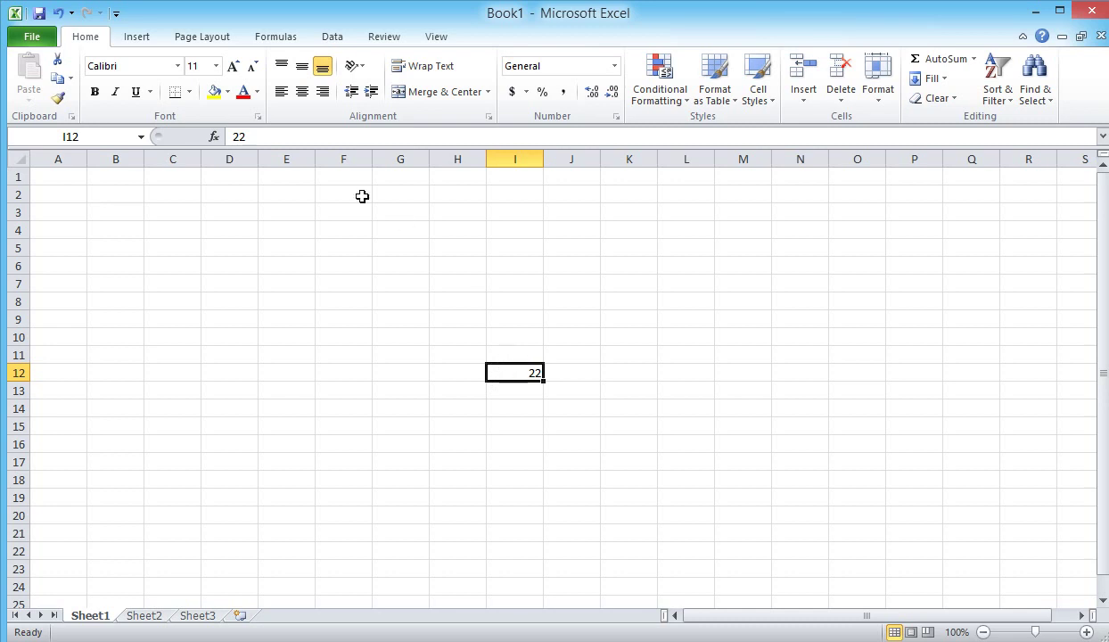
pyautogui.click(102, 299)
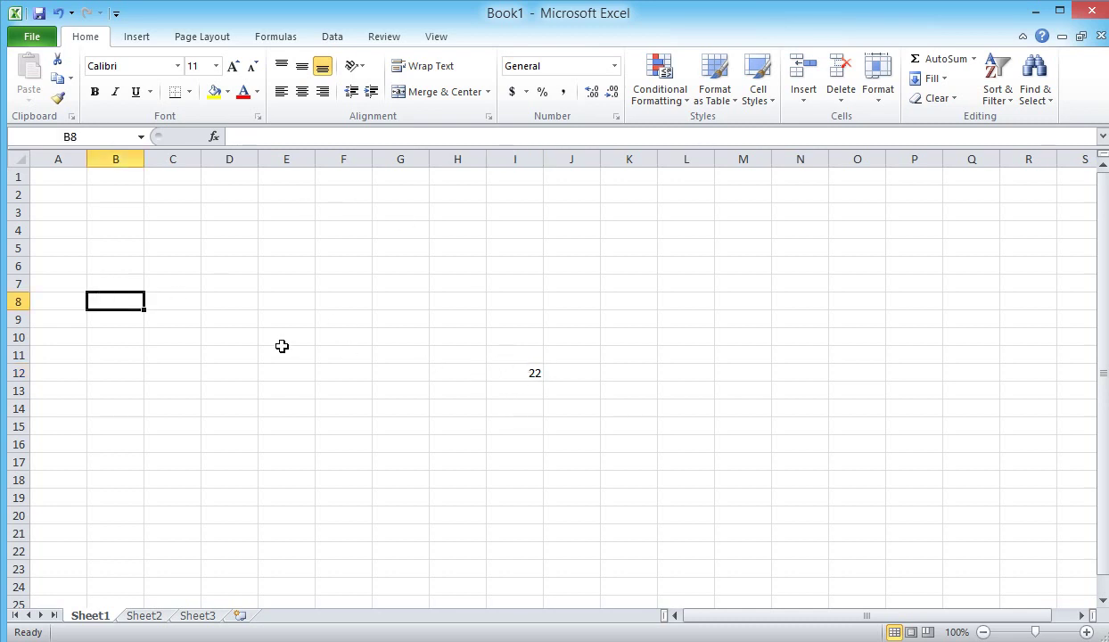
pyautogui.click(523, 375)
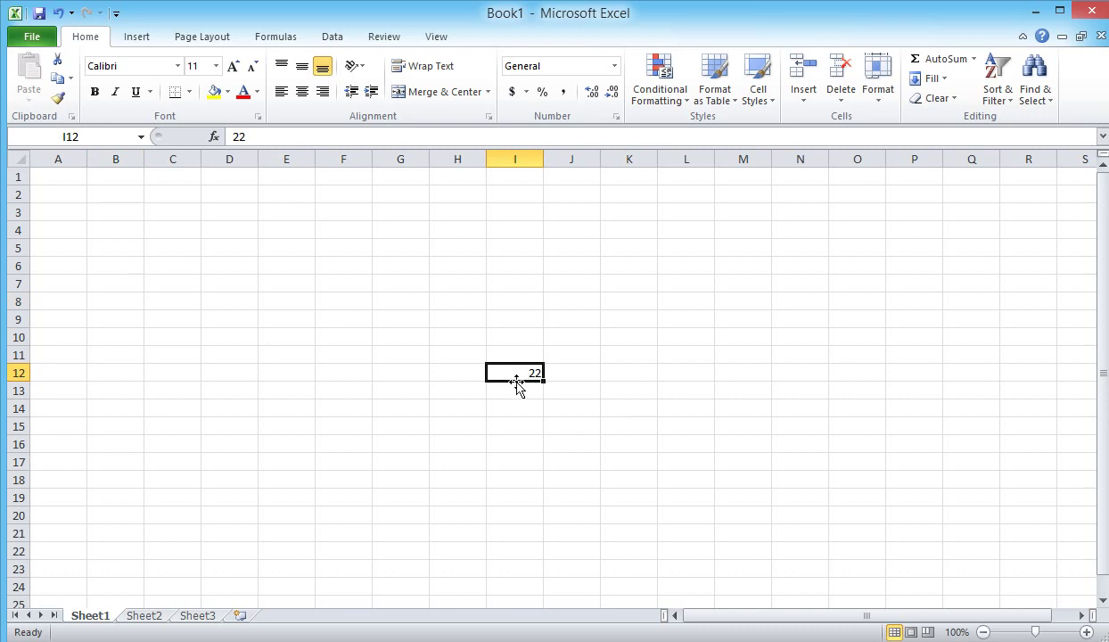
# Drag the 22 from I12 to A1, then on into cell E7.
pyautogui.moveTo(517, 382); pyautogui.dragTo(506, 308)
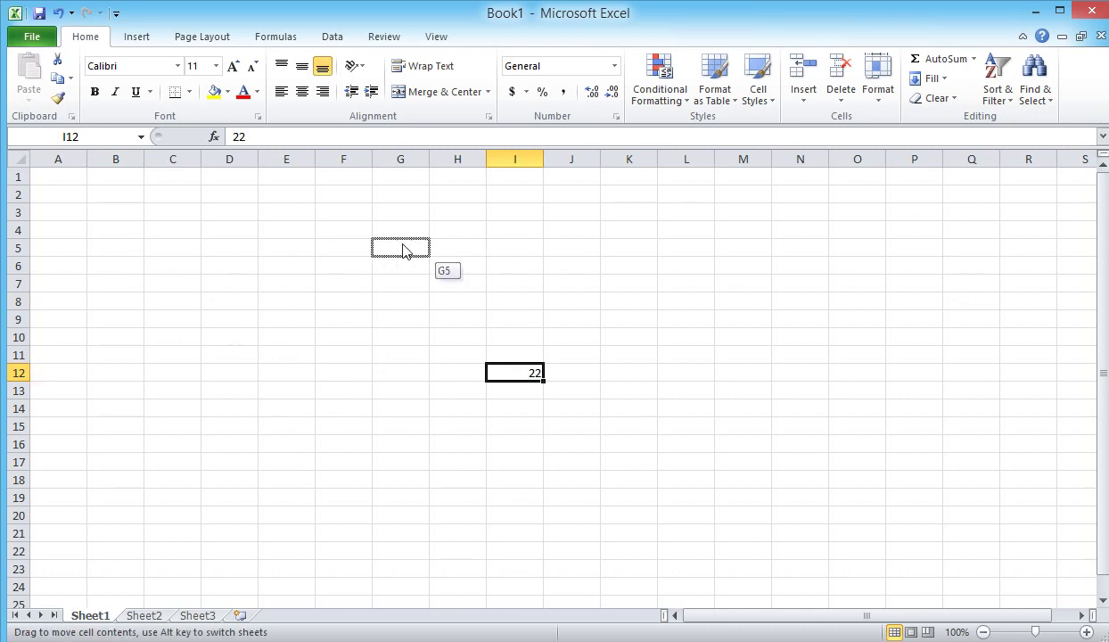
pyautogui.moveTo(506, 305); pyautogui.dragTo(51, 183)
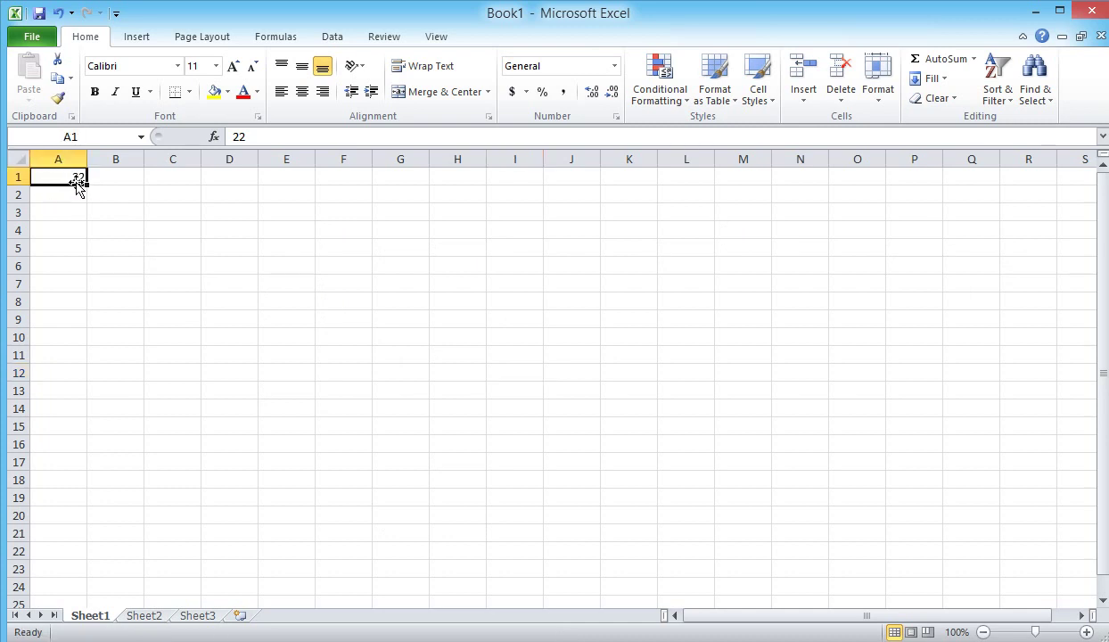
pyautogui.moveTo(73, 185); pyautogui.dragTo(260, 280)
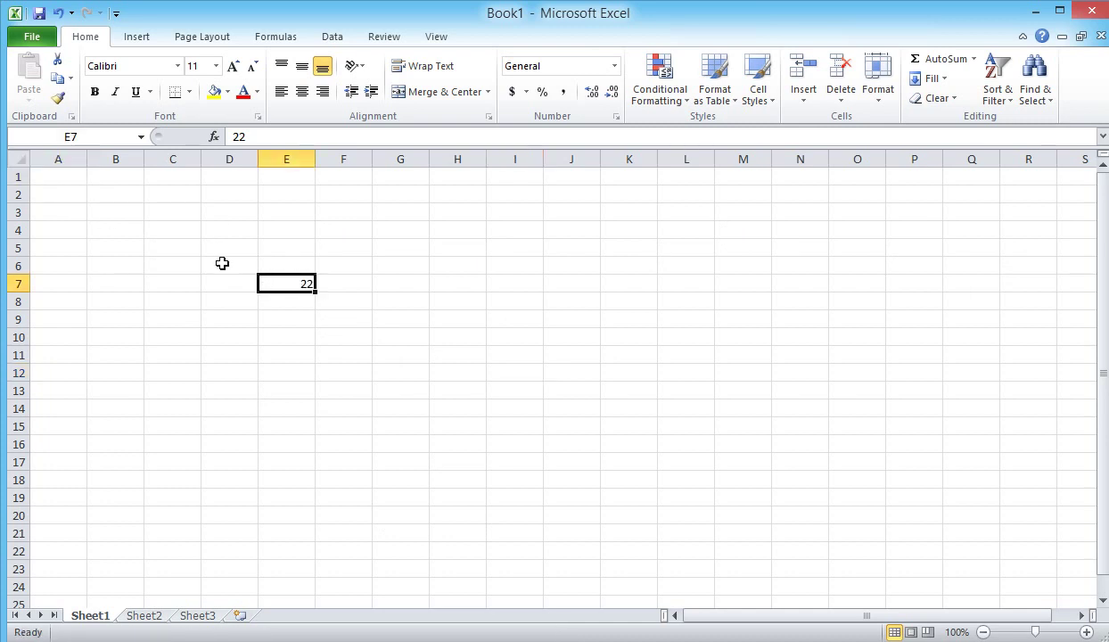
pyautogui.click(187, 249)
# Enter 1 in C5 and copy it down through C19 with the fill handle.
pyautogui.write('1')
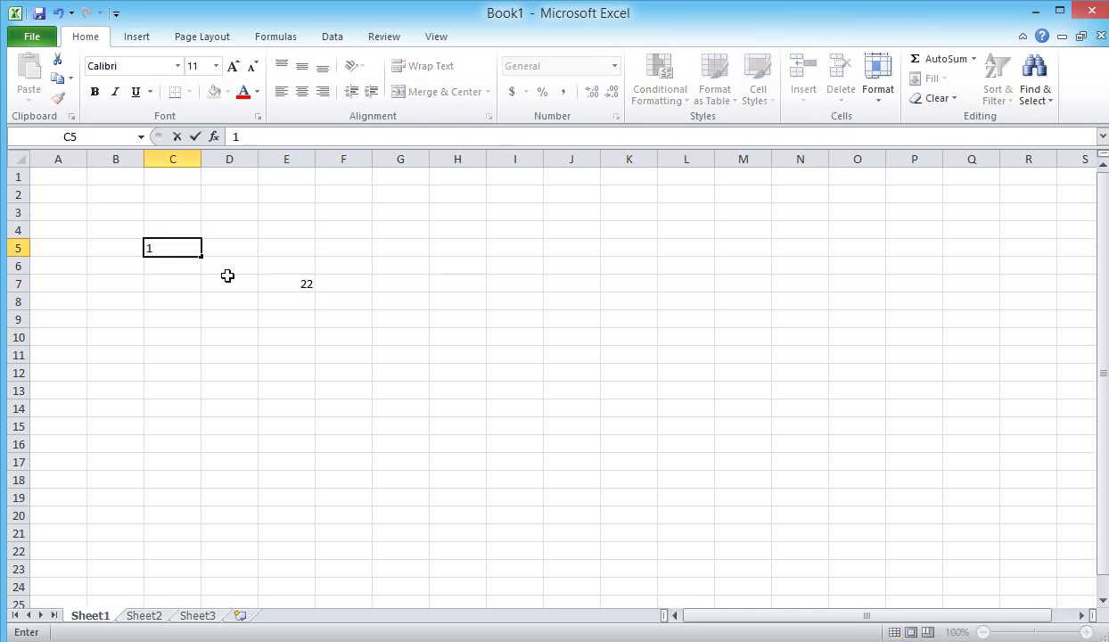
pyautogui.click(228, 275)
pyautogui.click(181, 243)
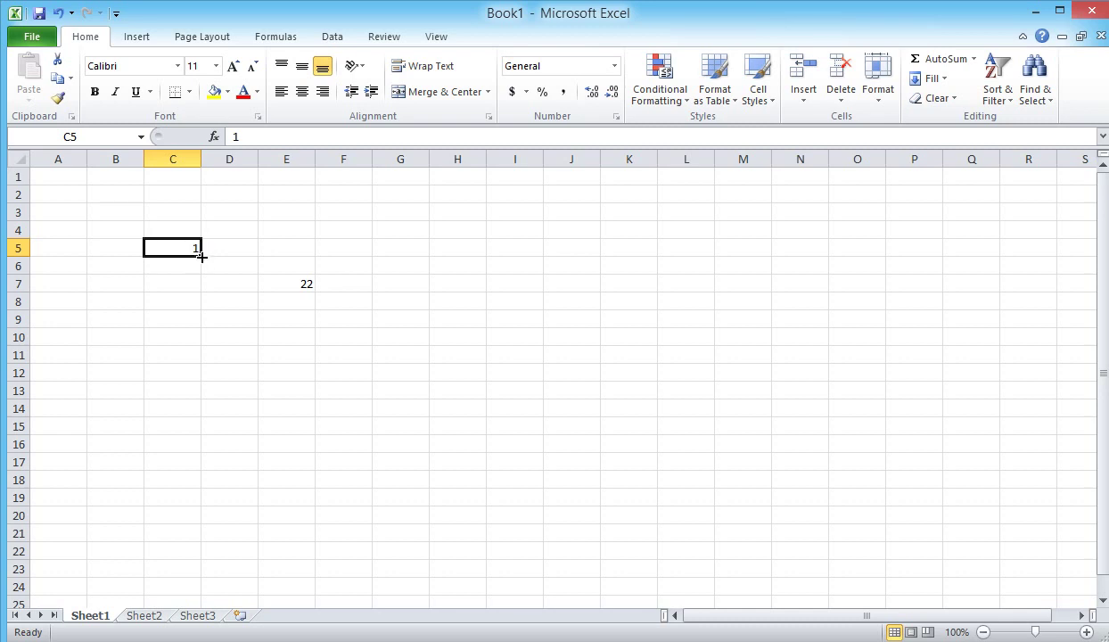
pyautogui.moveTo(202, 257)
pyautogui.mouseDown()
pyautogui.moveTo(200, 503)
pyautogui.moveTo(210, 531)
pyautogui.mouseUp()
pyautogui.moveTo(210, 533)
pyautogui.mouseDown()
pyautogui.moveTo(198, 325)
pyautogui.moveTo(192, 508)
pyautogui.mouseUp()
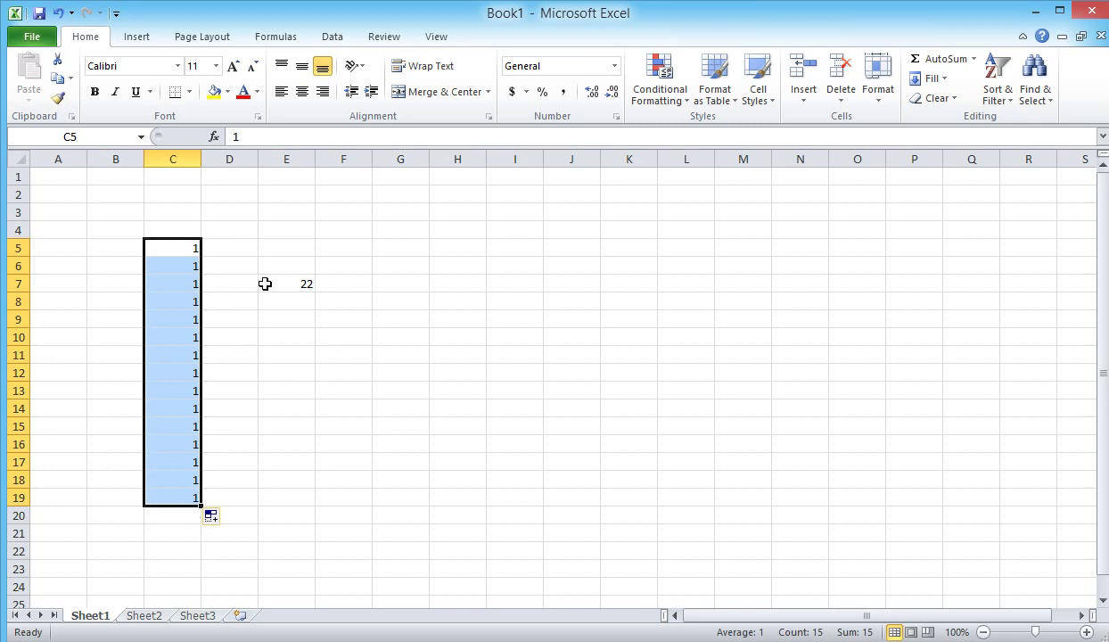
pyautogui.click(247, 252)
# Enter 1 in D5 and Ctrl-fill it down to make 1 to 15 in D5:D19.
pyautogui.write('1')
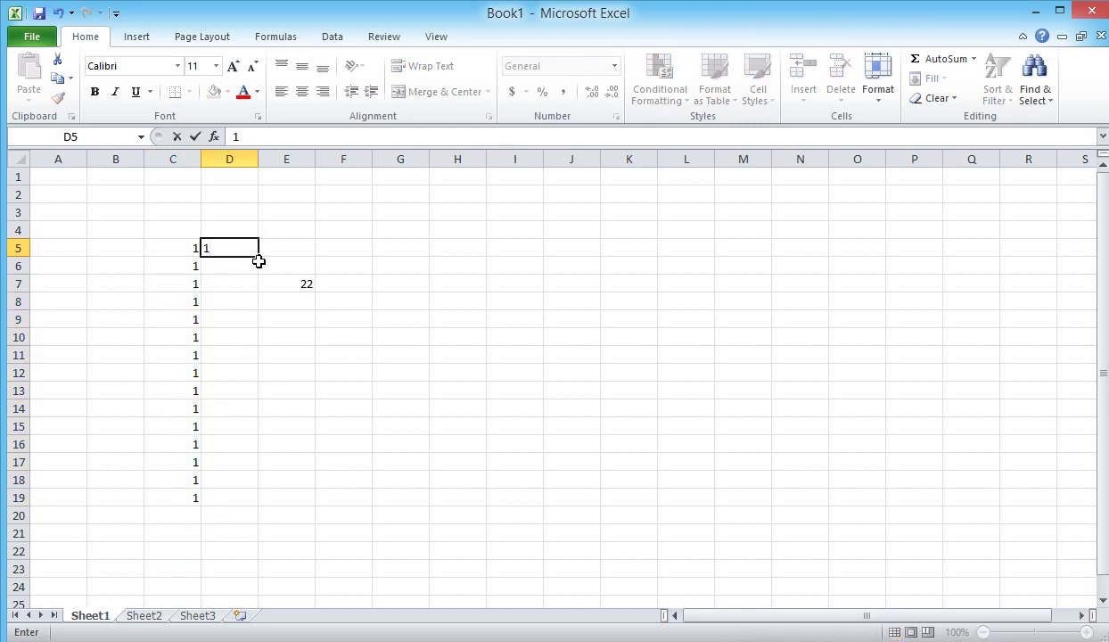
pyautogui.moveTo(259, 256); pyautogui.dragTo(253, 507)
pyautogui.press('ctrl')
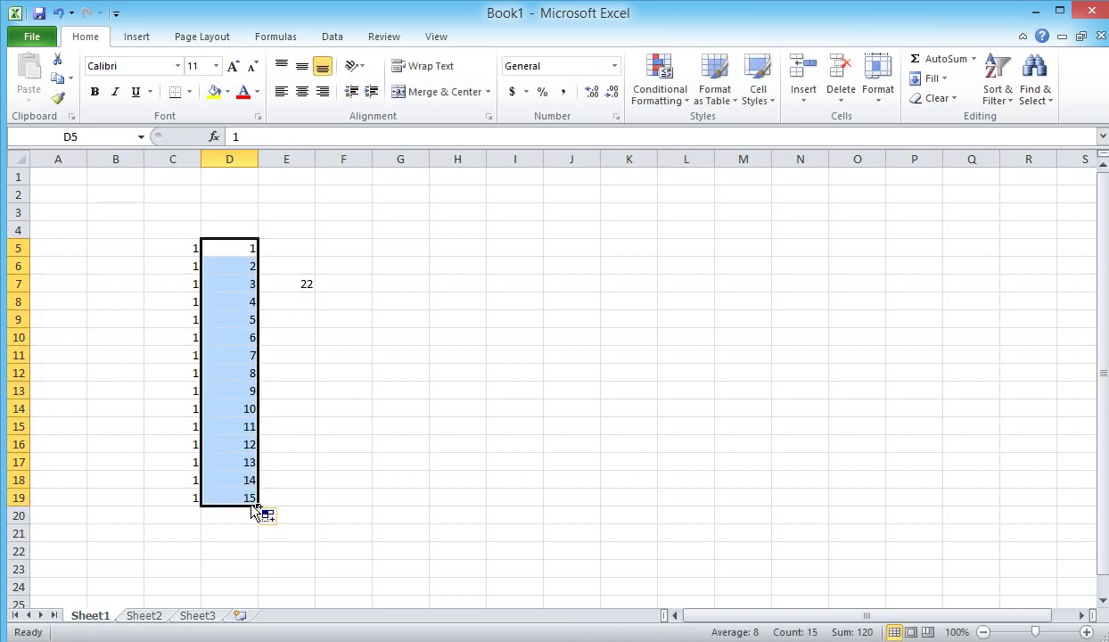
pyautogui.click(321, 464)
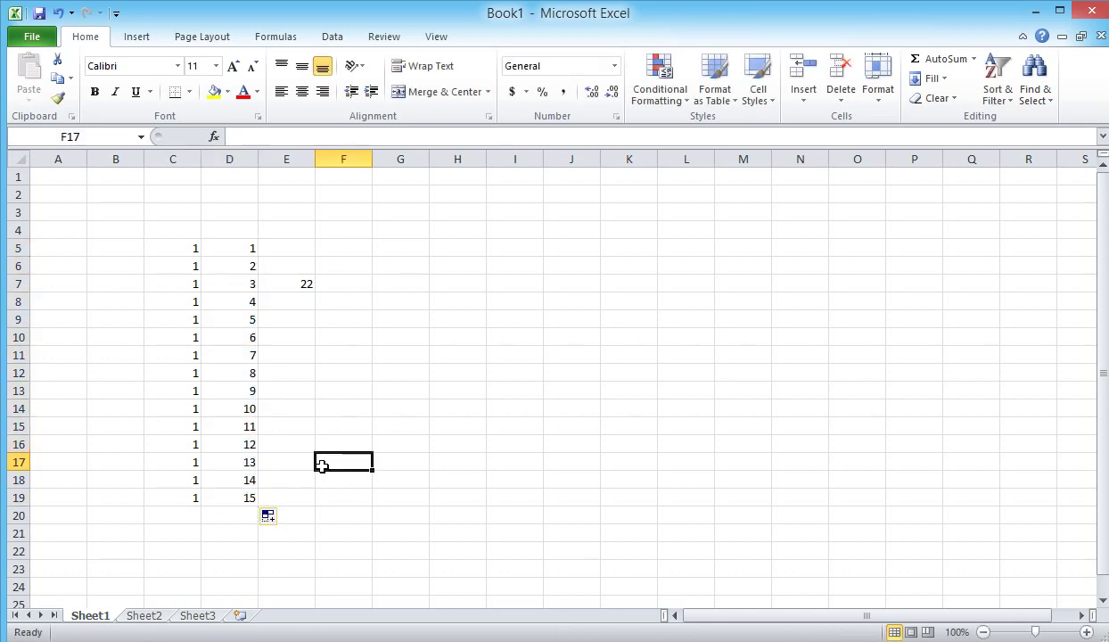
pyautogui.click(343, 359)
# Extend D5 across row 5 so it counts 1 to 9 through L5.
pyautogui.click(302, 251)
pyautogui.click(250, 248)
pyautogui.moveTo(256, 254); pyautogui.dragTo(730, 262)
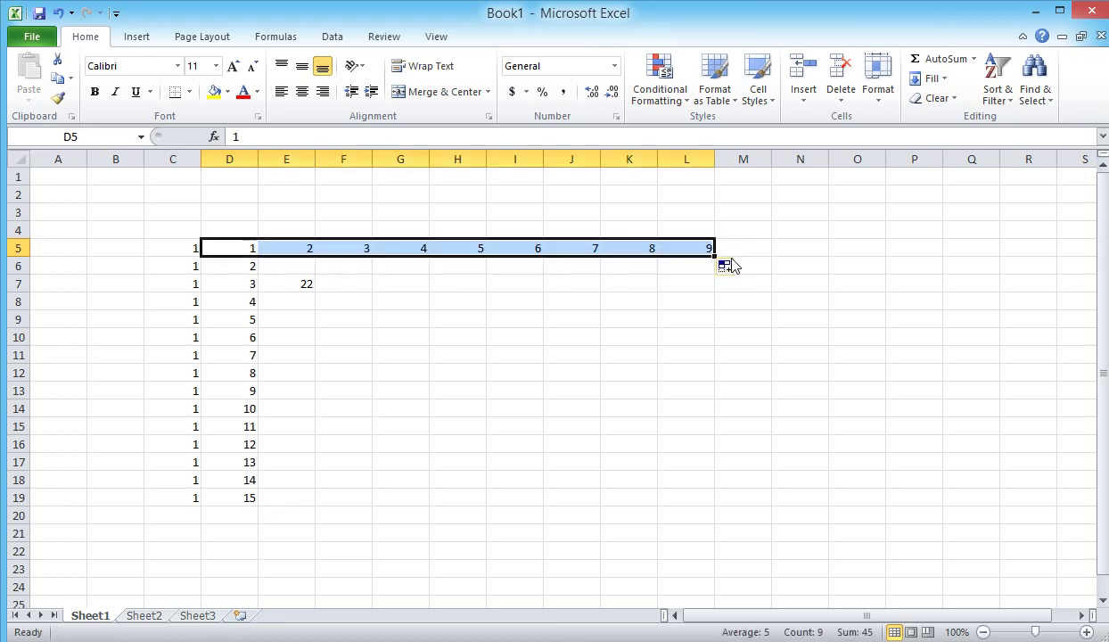
# Fill E7:L7 with 22 to 29, then extend G7's 24 down to 36 in G19.
pyautogui.click(304, 286)
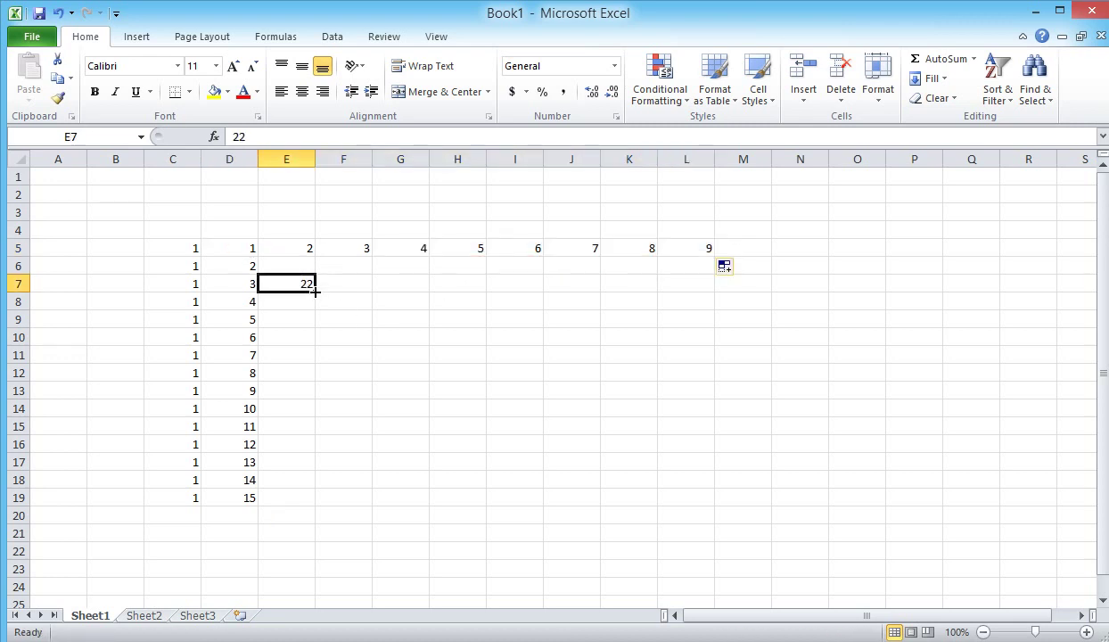
pyautogui.moveTo(314, 291); pyautogui.dragTo(724, 283)
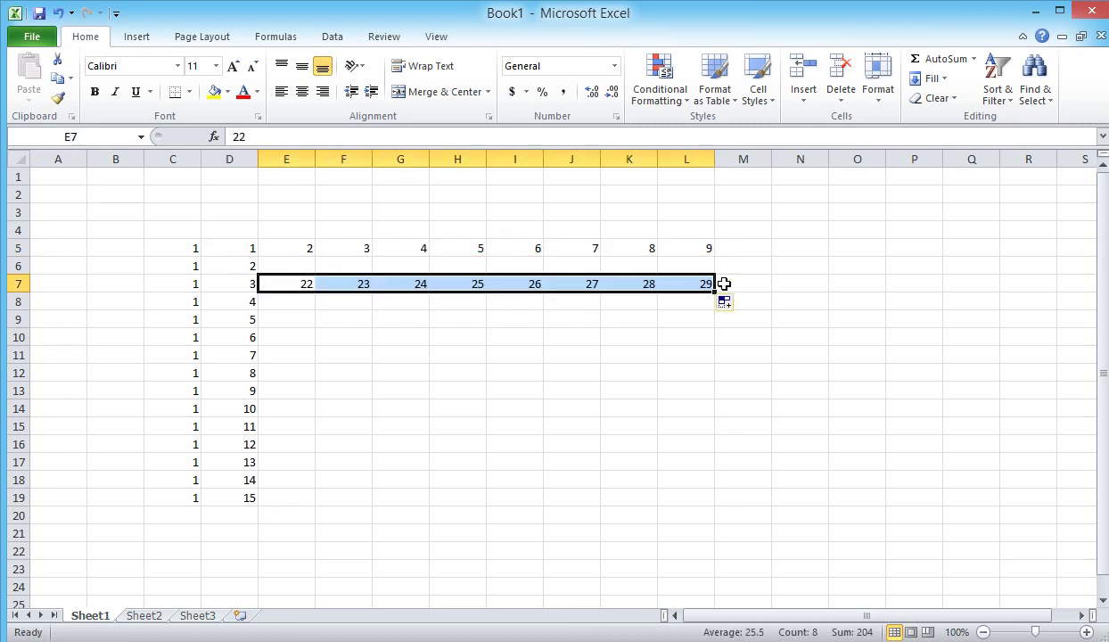
pyautogui.click(410, 287)
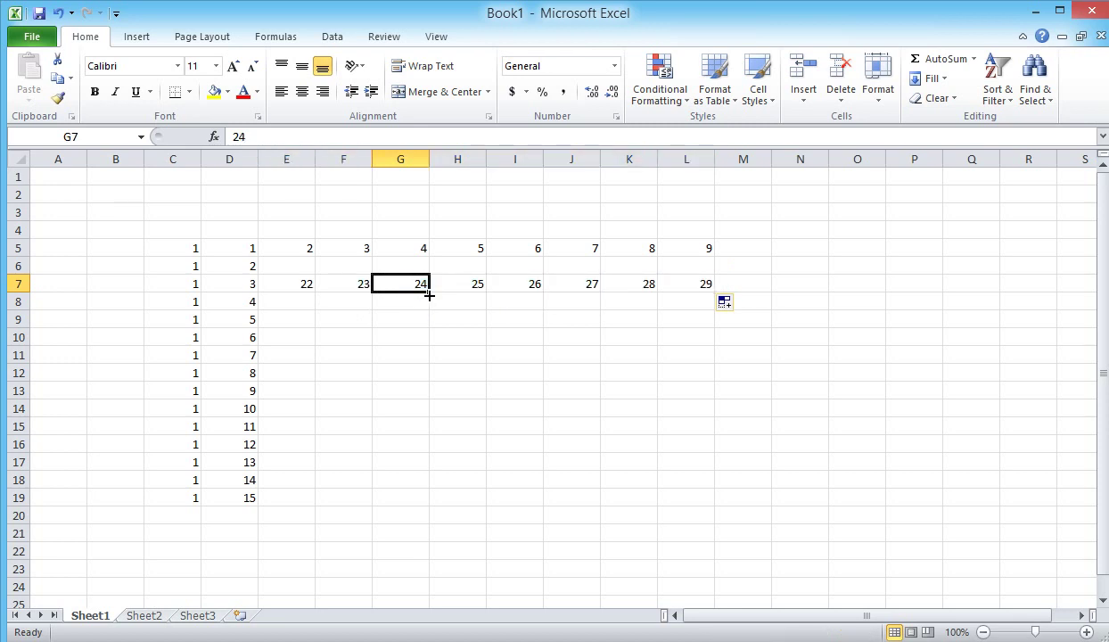
pyautogui.moveTo(428, 295); pyautogui.dragTo(419, 501)
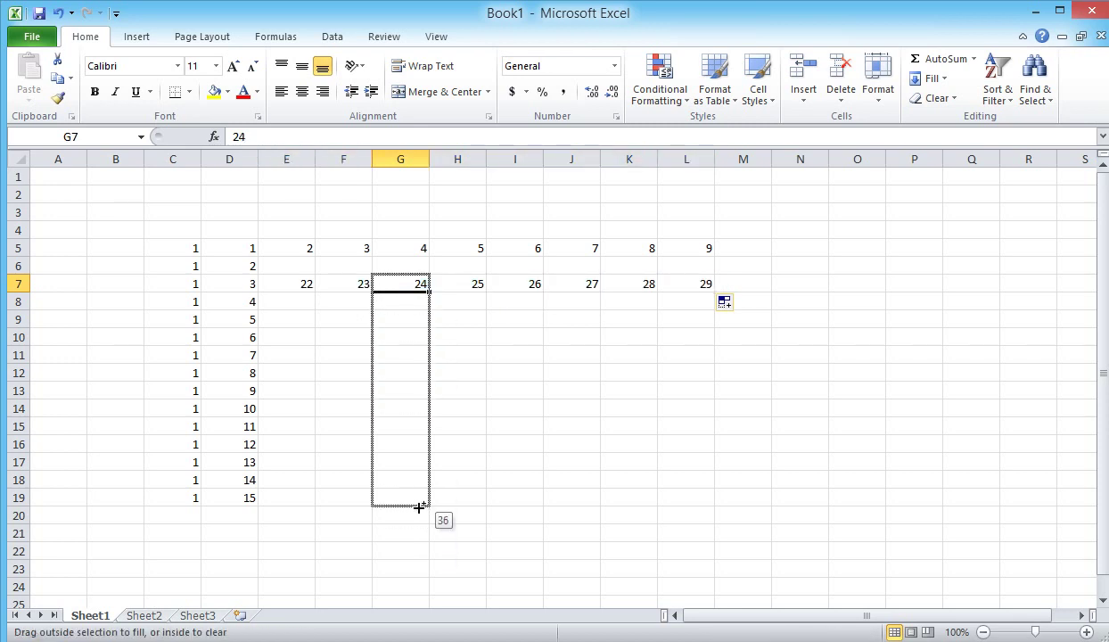
pyautogui.moveTo(421, 514); pyautogui.dragTo(426, 508)
pyautogui.click(553, 439)
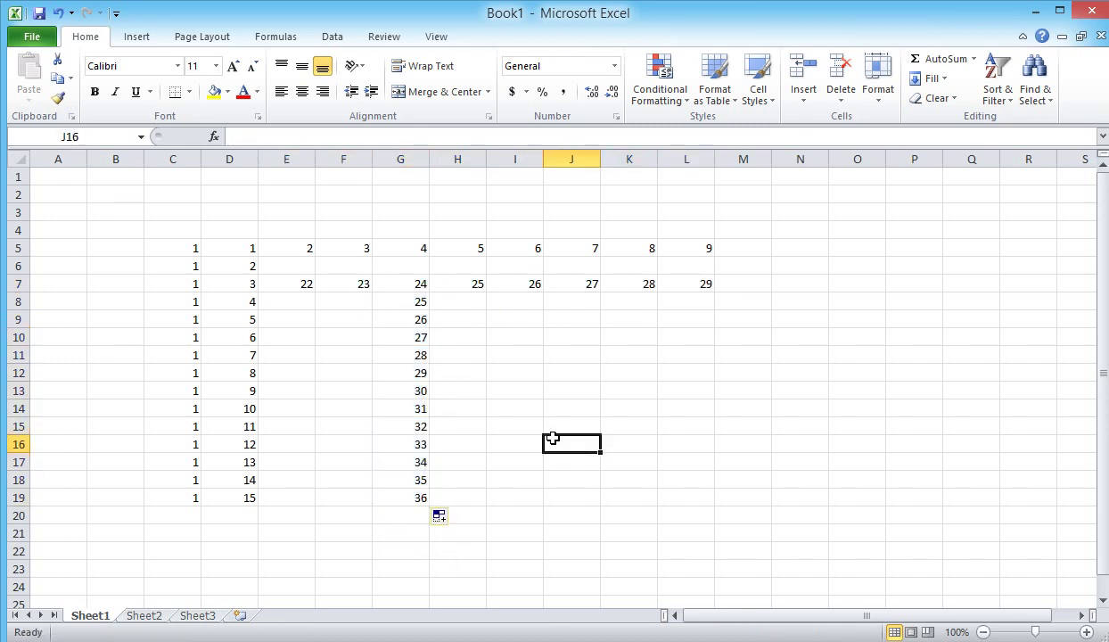
pyautogui.click(519, 369)
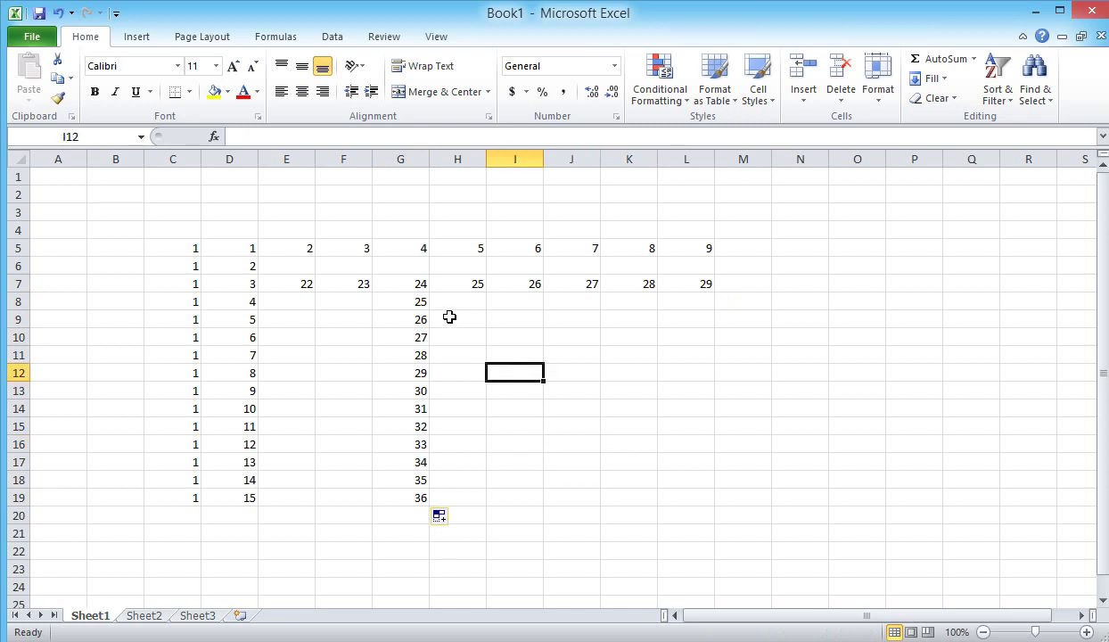
# Try several selections around the number block, ending on its corner cell C5.
pyautogui.click(413, 249)
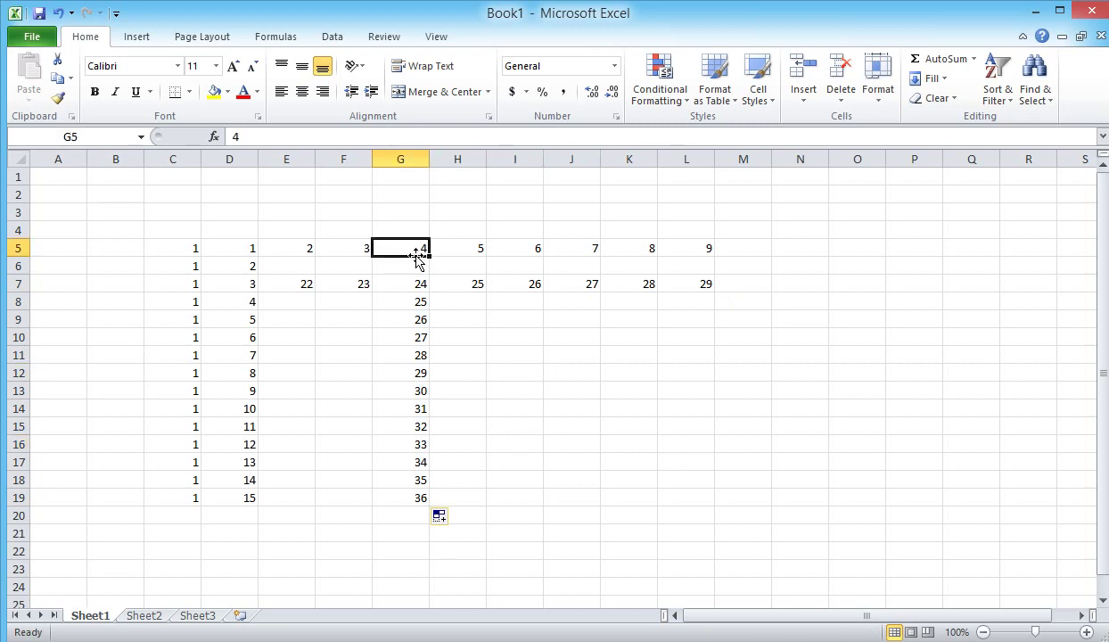
pyautogui.click(590, 374)
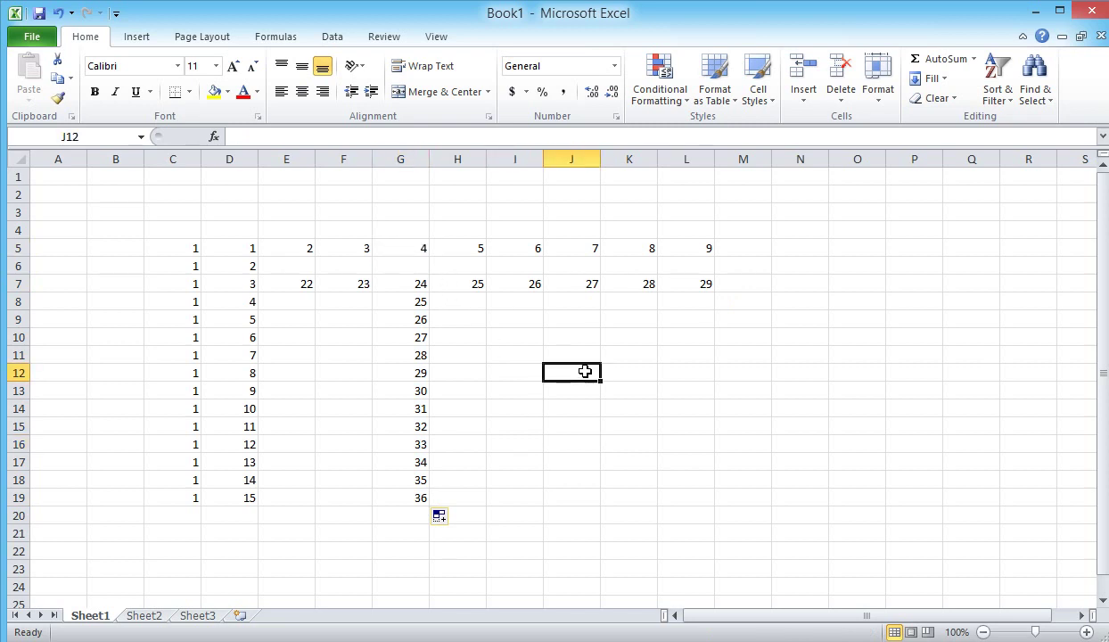
pyautogui.click(520, 354)
pyautogui.moveTo(185, 247); pyautogui.dragTo(391, 420)
pyautogui.moveTo(508, 443); pyautogui.dragTo(730, 507)
pyautogui.click(571, 343)
pyautogui.moveTo(290, 319); pyautogui.dragTo(256, 317)
pyautogui.click(400, 426)
pyautogui.click(230, 284)
pyautogui.click(173, 249)
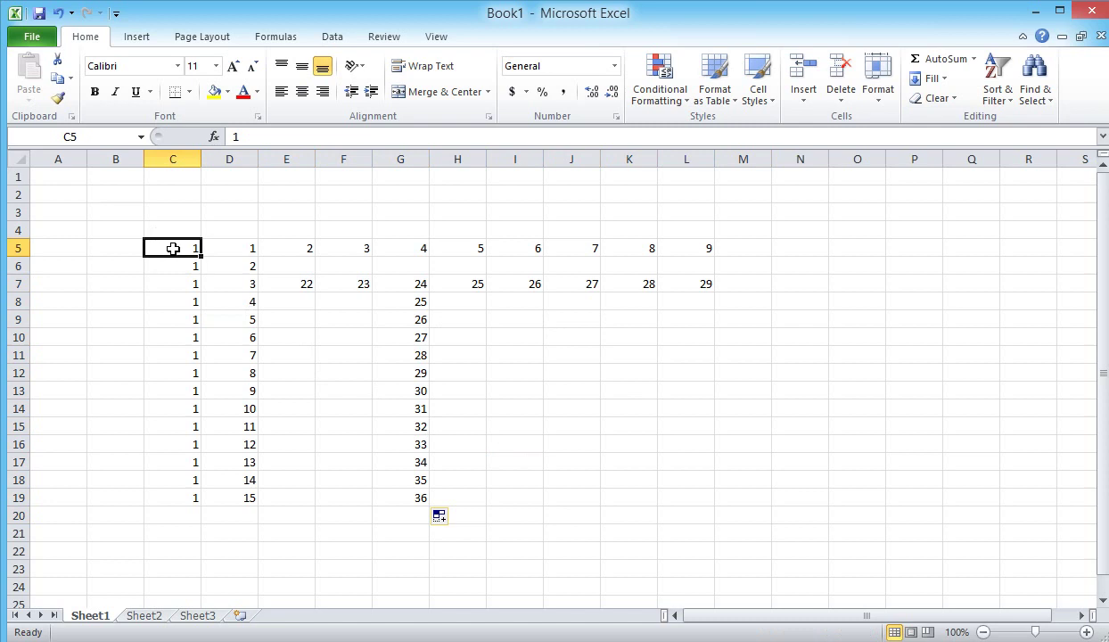
pyautogui.click(298, 336)
# Select the block C5:L19 and drag it to start at H5, filling H5:Q19.
pyautogui.moveTo(171, 246)
pyautogui.mouseDown()
pyautogui.moveTo(390, 378)
pyautogui.moveTo(714, 510)
pyautogui.moveTo(985, 513)
pyautogui.mouseUp()
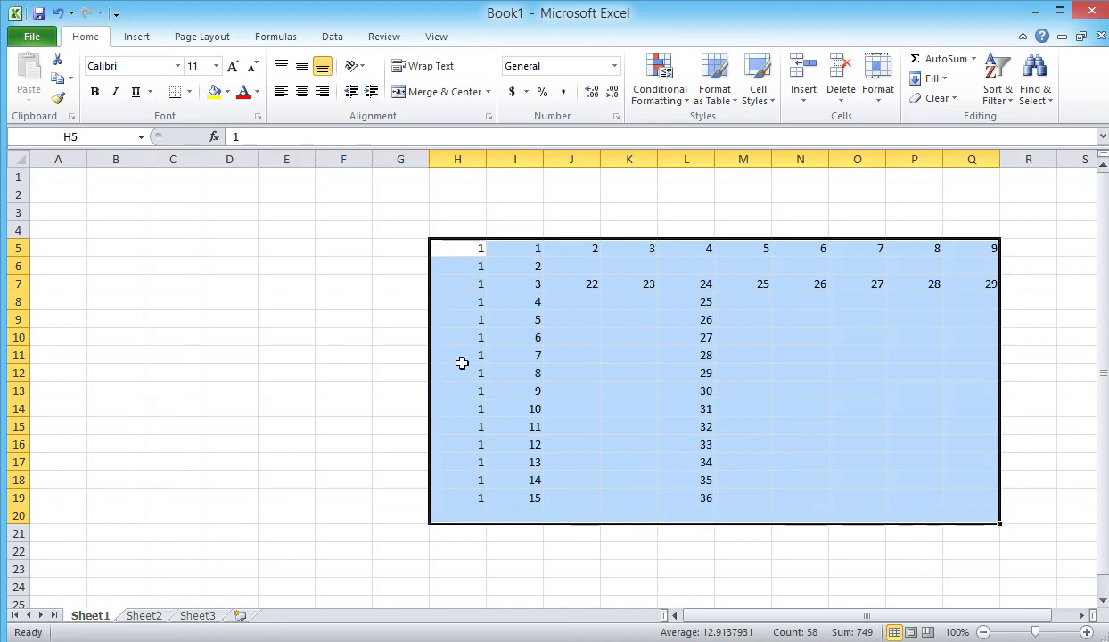
pyautogui.moveTo(436, 354)
pyautogui.mouseDown()
pyautogui.moveTo(110, 264)
pyautogui.moveTo(421, 438)
pyautogui.mouseUp()
pyautogui.moveTo(629, 479); pyautogui.dragTo(688, 486)
pyautogui.moveTo(400, 355); pyautogui.dragTo(577, 446)
pyautogui.moveTo(400, 319); pyautogui.dragTo(490, 367)
pyautogui.moveTo(557, 424); pyautogui.dragTo(695, 481)
pyautogui.click(617, 443)
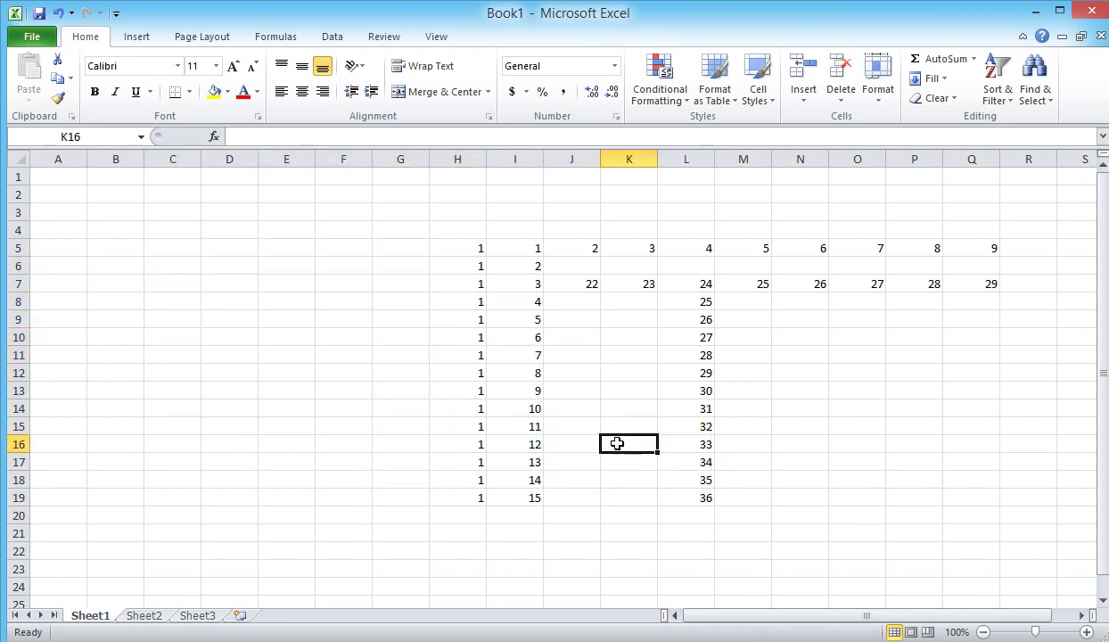
pyautogui.click(393, 283)
pyautogui.moveTo(243, 241); pyautogui.dragTo(376, 315)
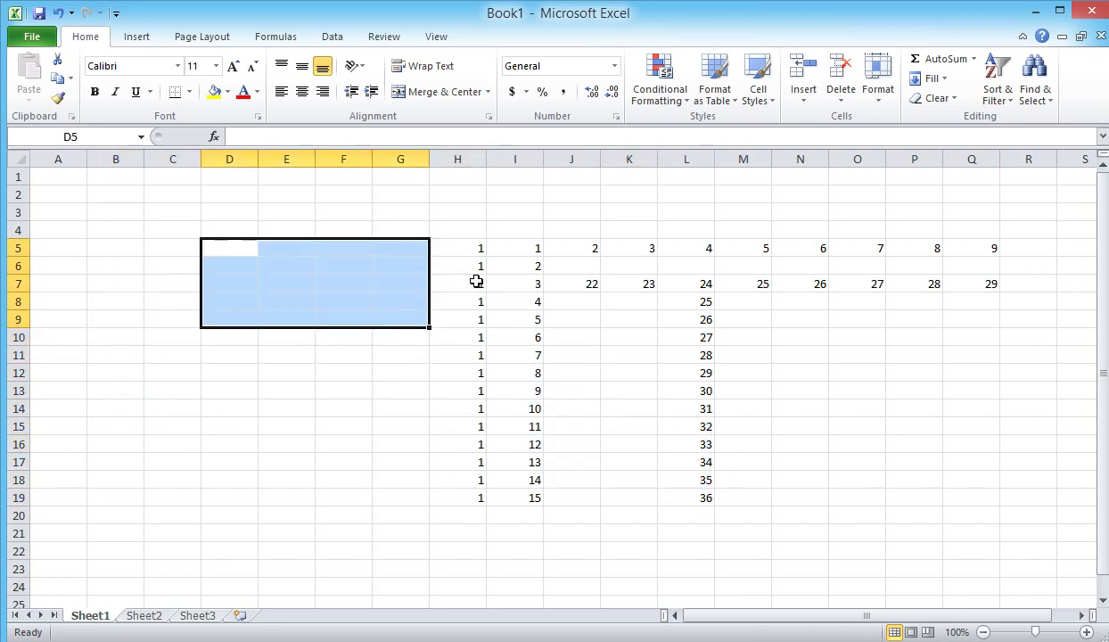
pyautogui.click(481, 250)
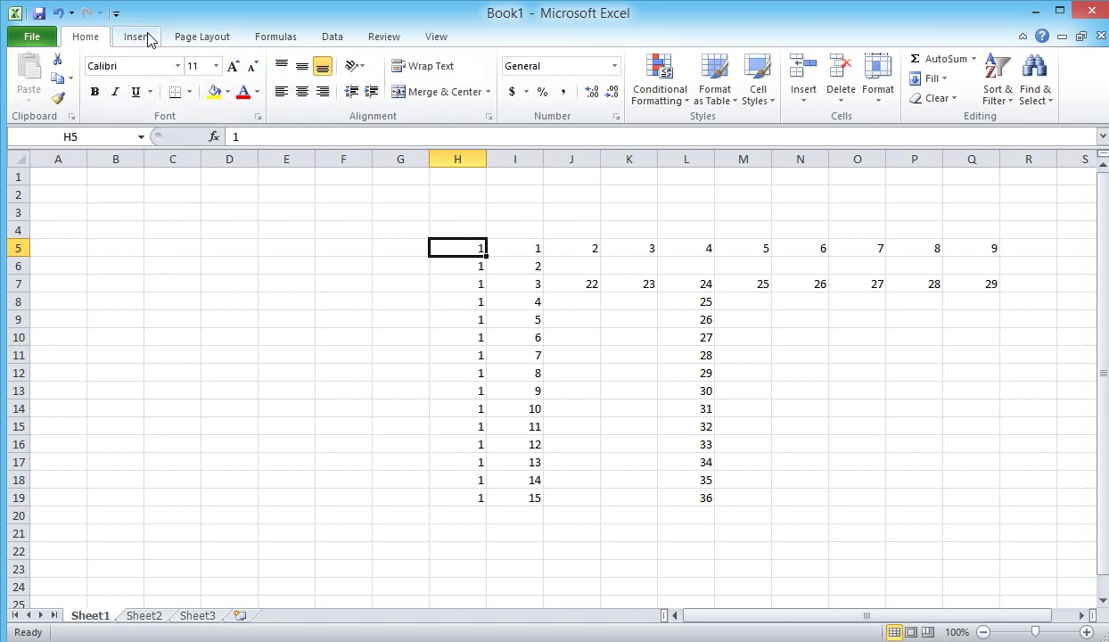
pyautogui.click(168, 214)
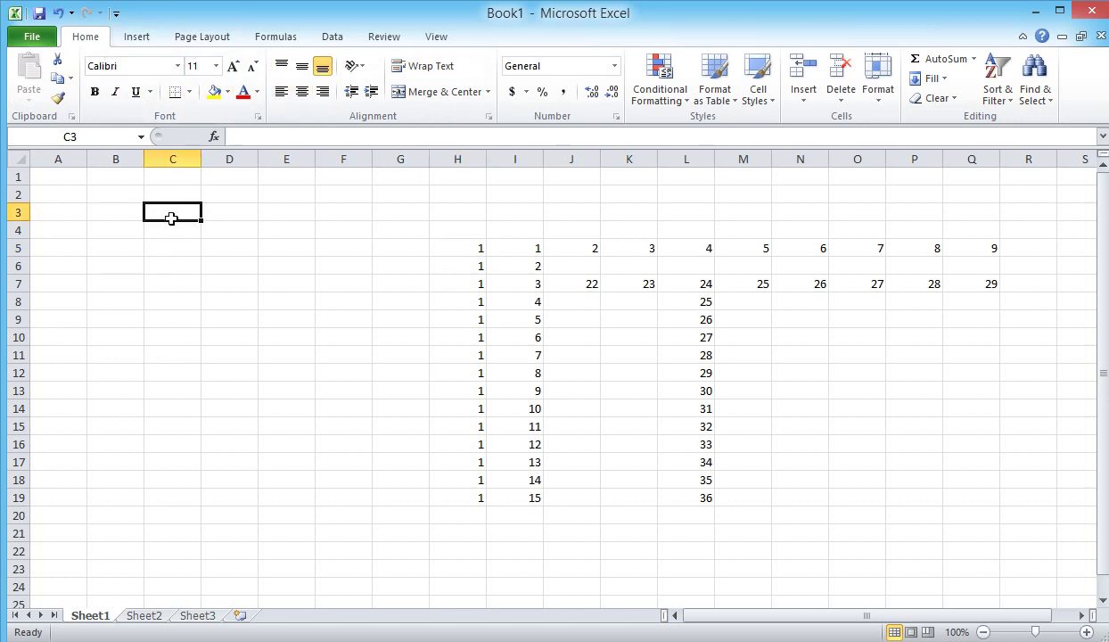
pyautogui.click(223, 265)
pyautogui.click(361, 294)
pyautogui.click(451, 340)
pyautogui.click(323, 280)
pyautogui.click(178, 252)
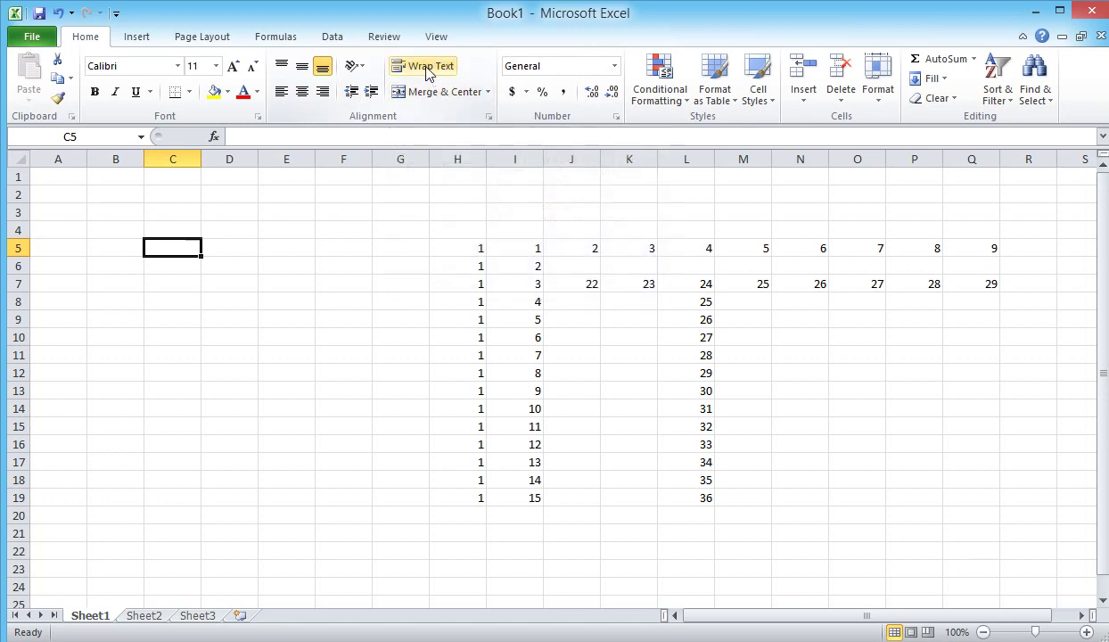
pyautogui.click(682, 95)
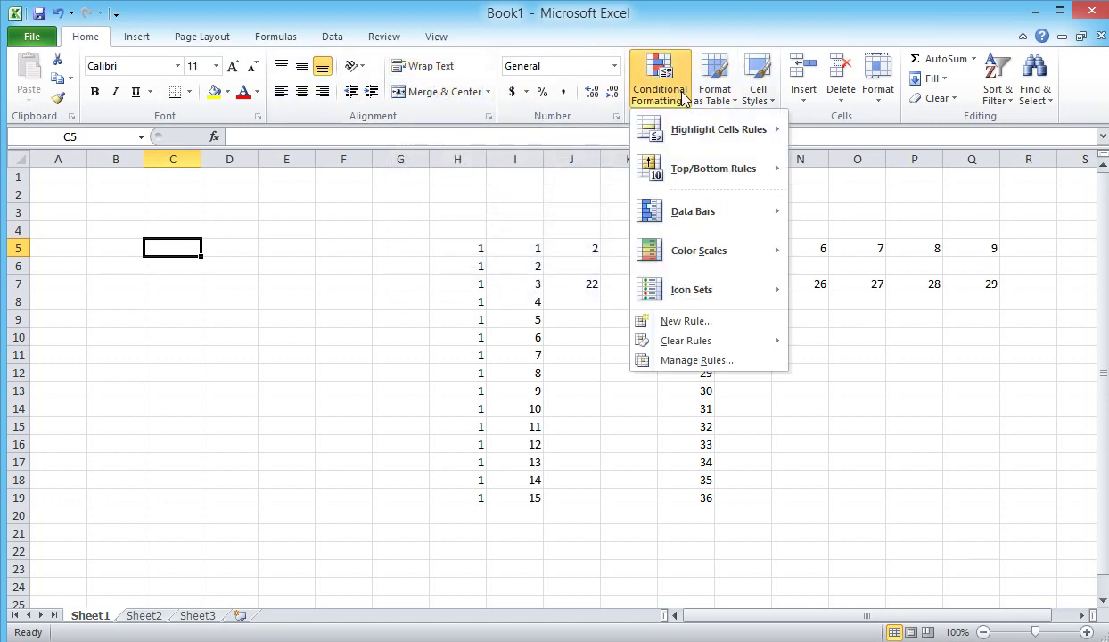
pyautogui.moveTo(704, 211)
pyautogui.click(257, 266)
pyautogui.click(256, 266)
pyautogui.click(296, 281)
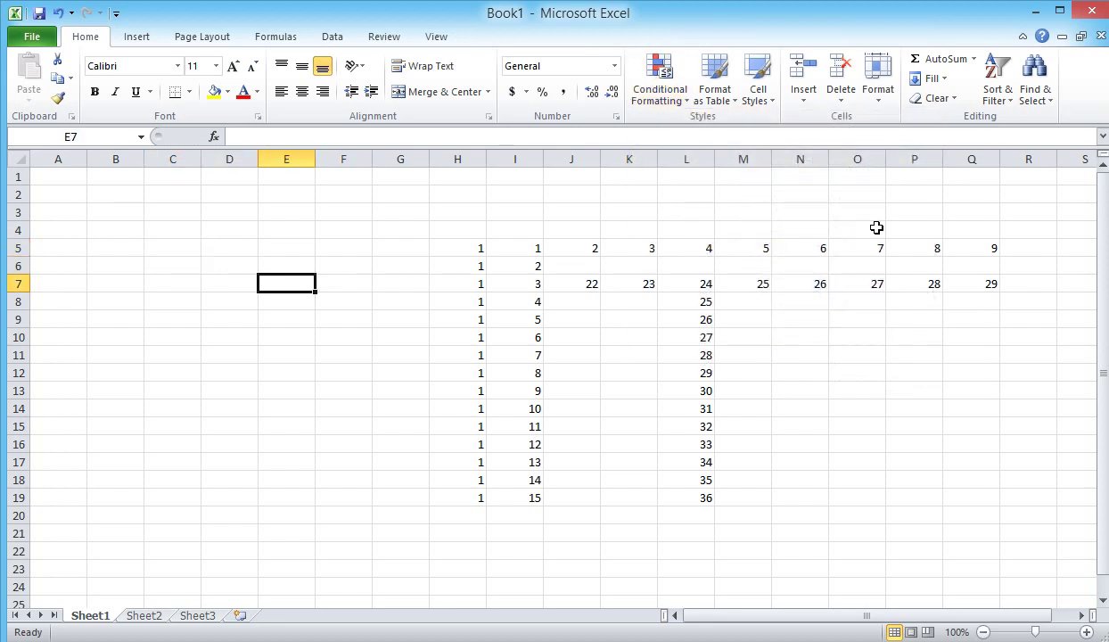